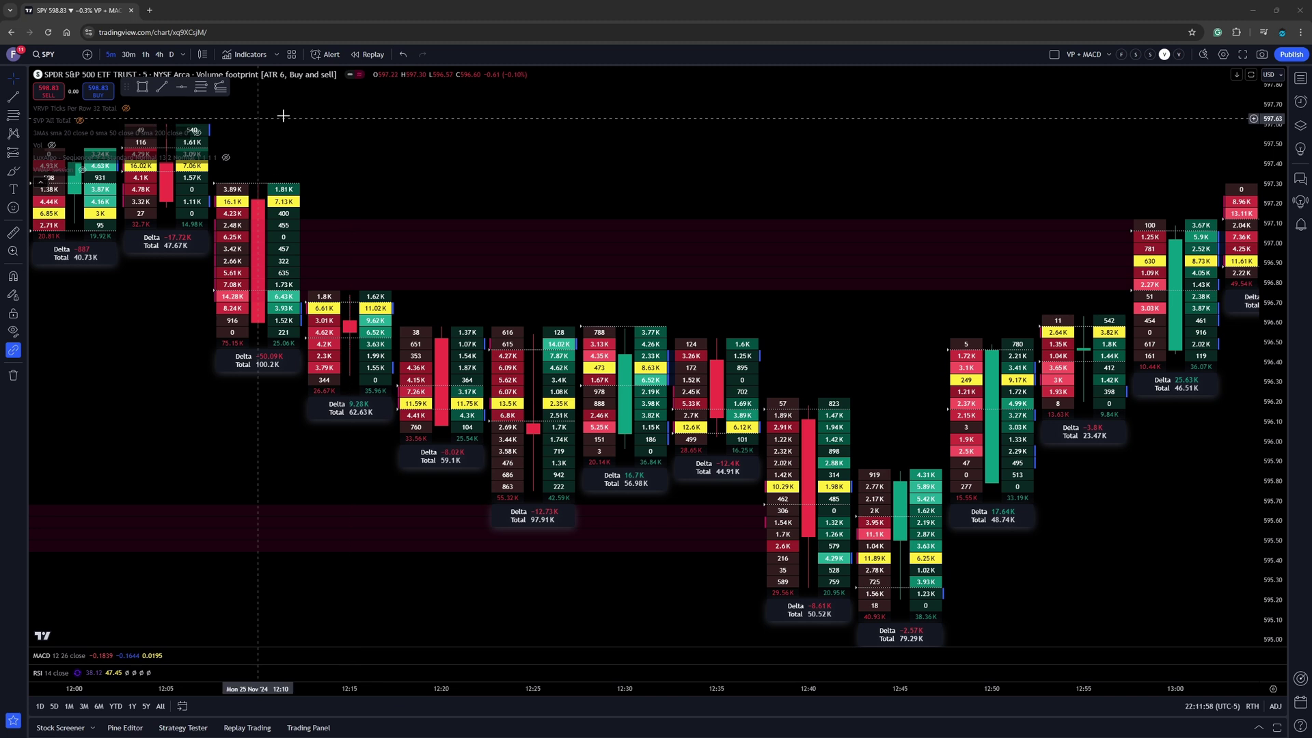
- Switch the chart to plain candles, then back to volume footprint
{"action": "left_click", "coordinate": [203, 54]}
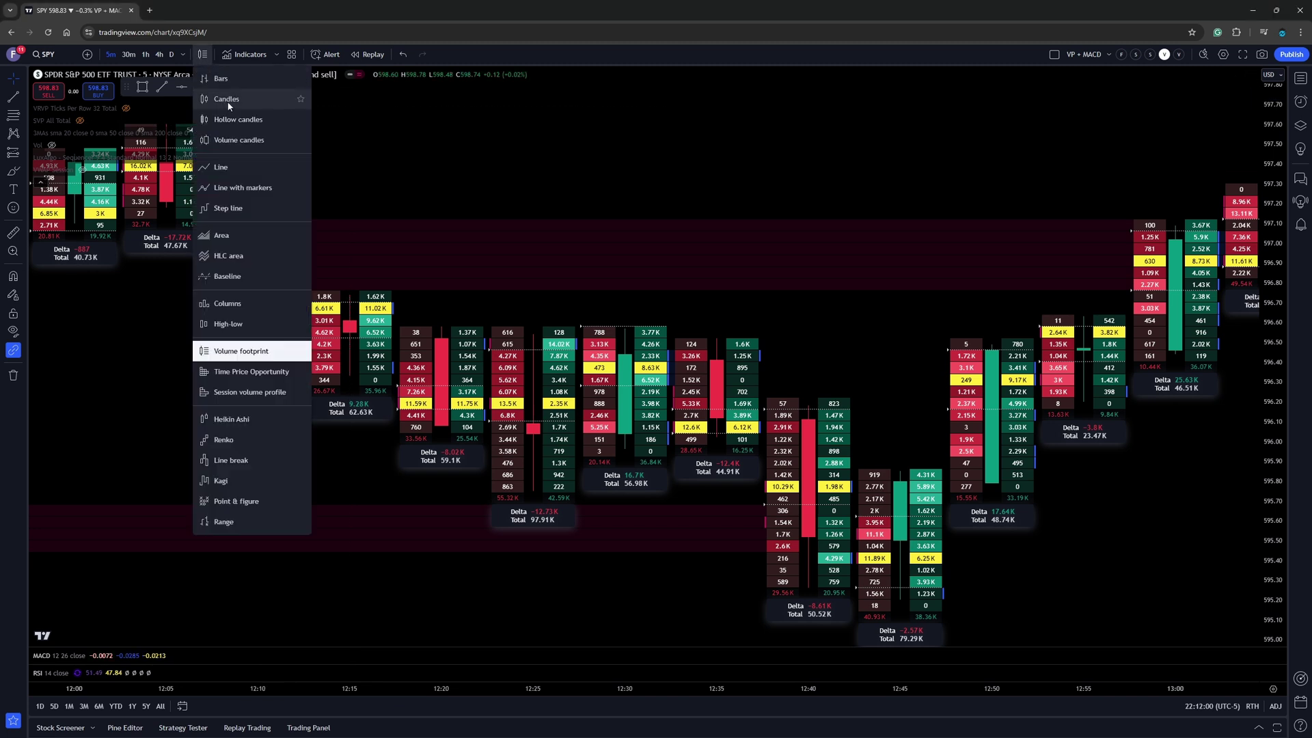
{"action": "left_click", "coordinate": [226, 101]}
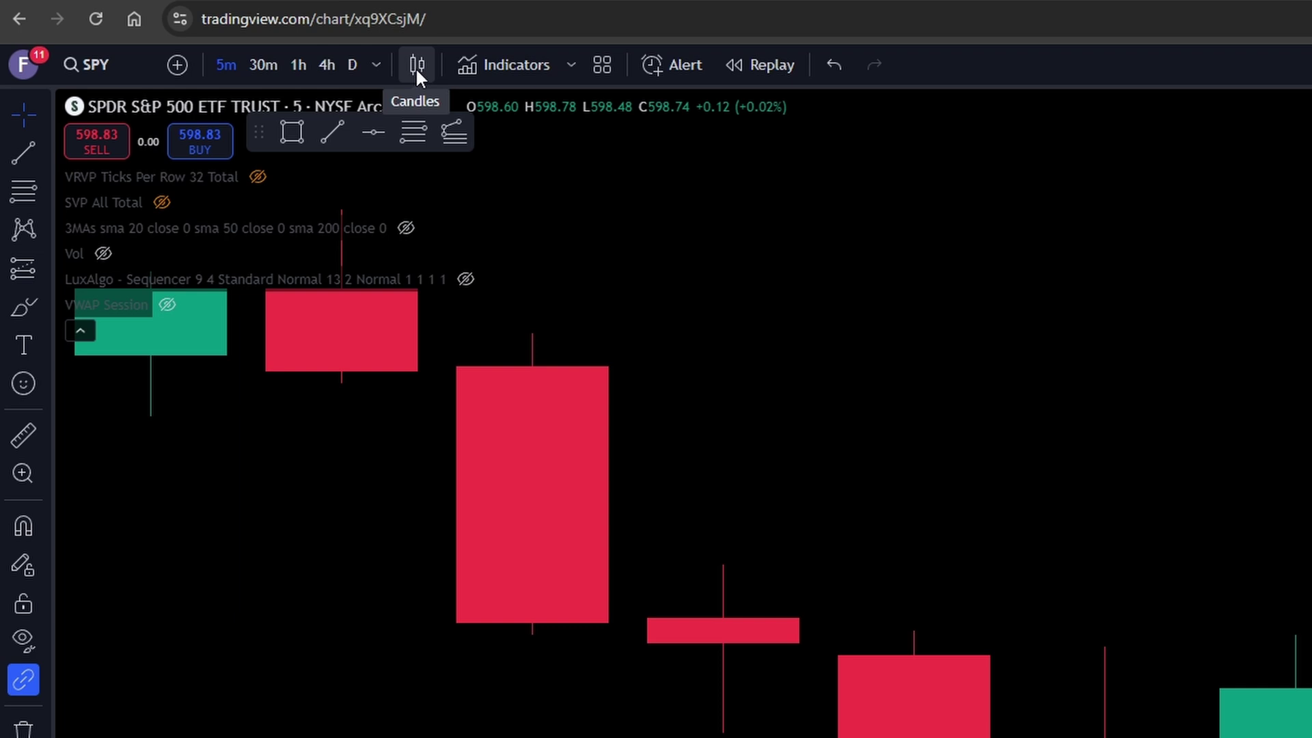
{"action": "left_click", "coordinate": [415, 67]}
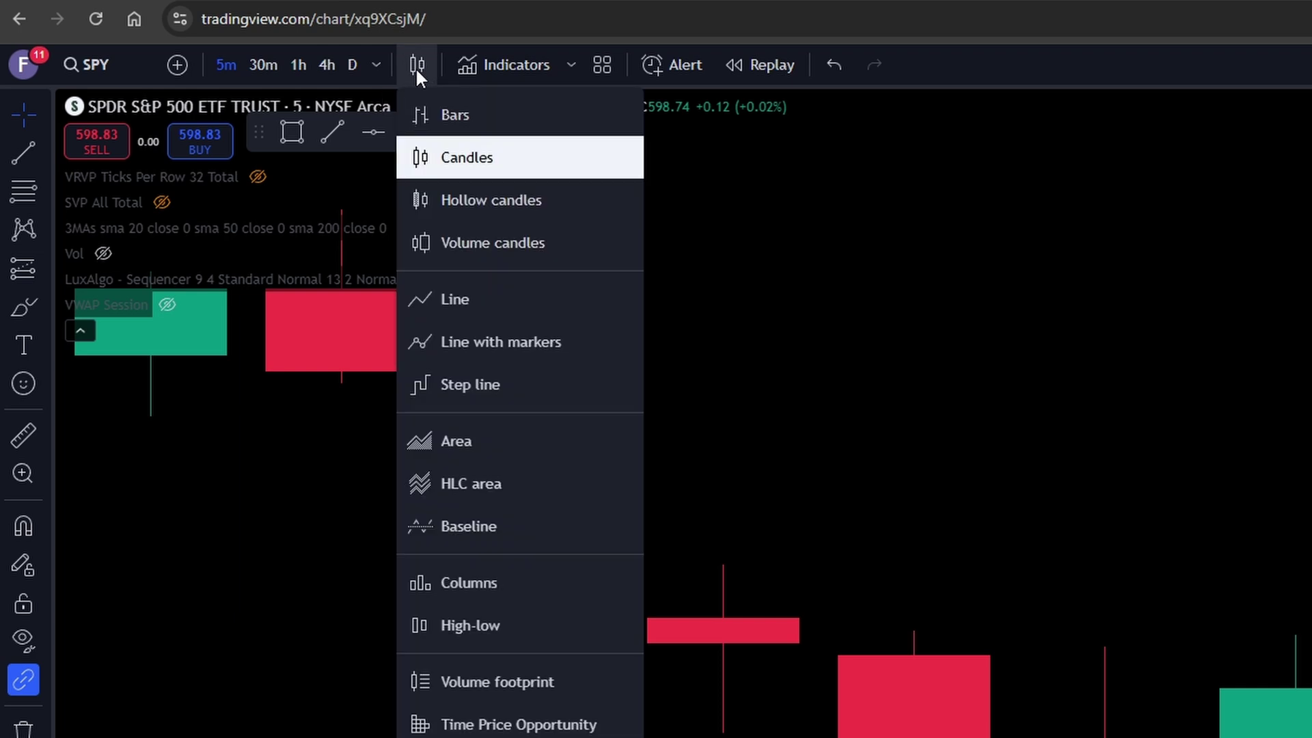
{"action": "left_click", "coordinate": [490, 683]}
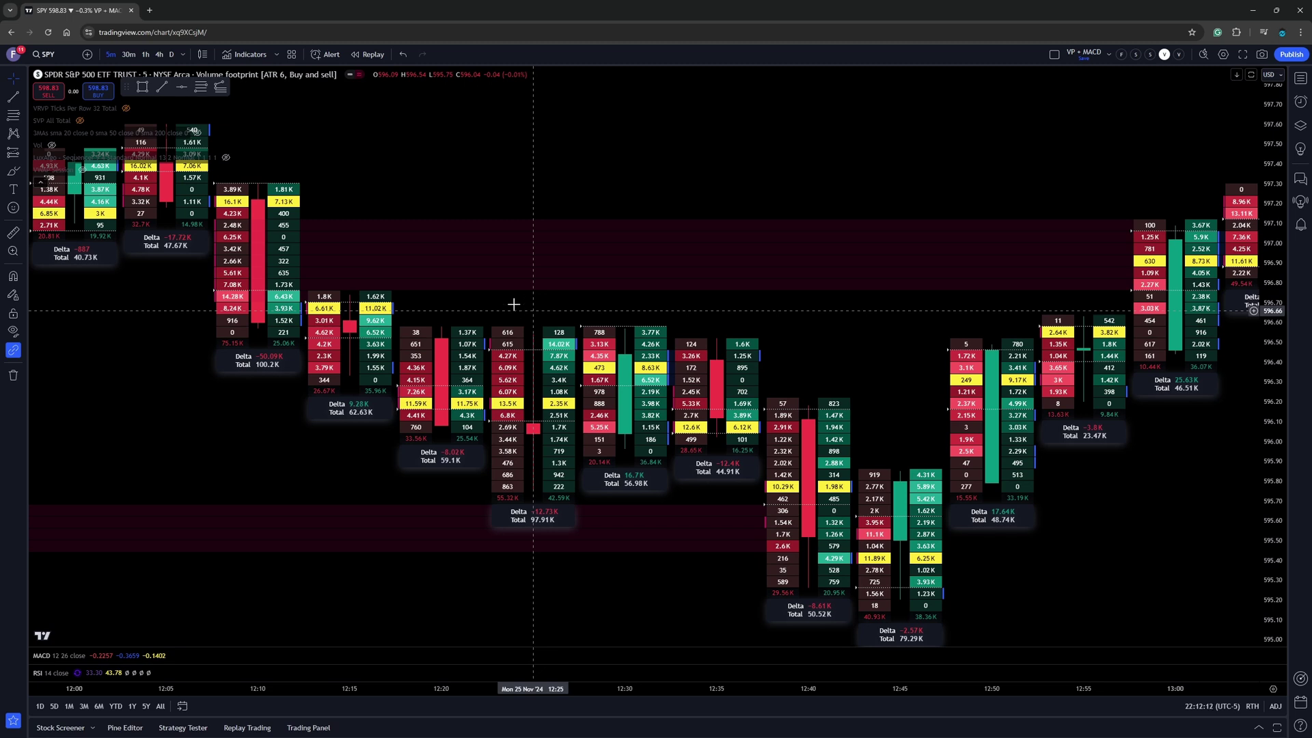
- In chart Settings, toggle candle body fill off and back on, leaving body colours unchanged
{"action": "right_click", "coordinate": [424, 182]}
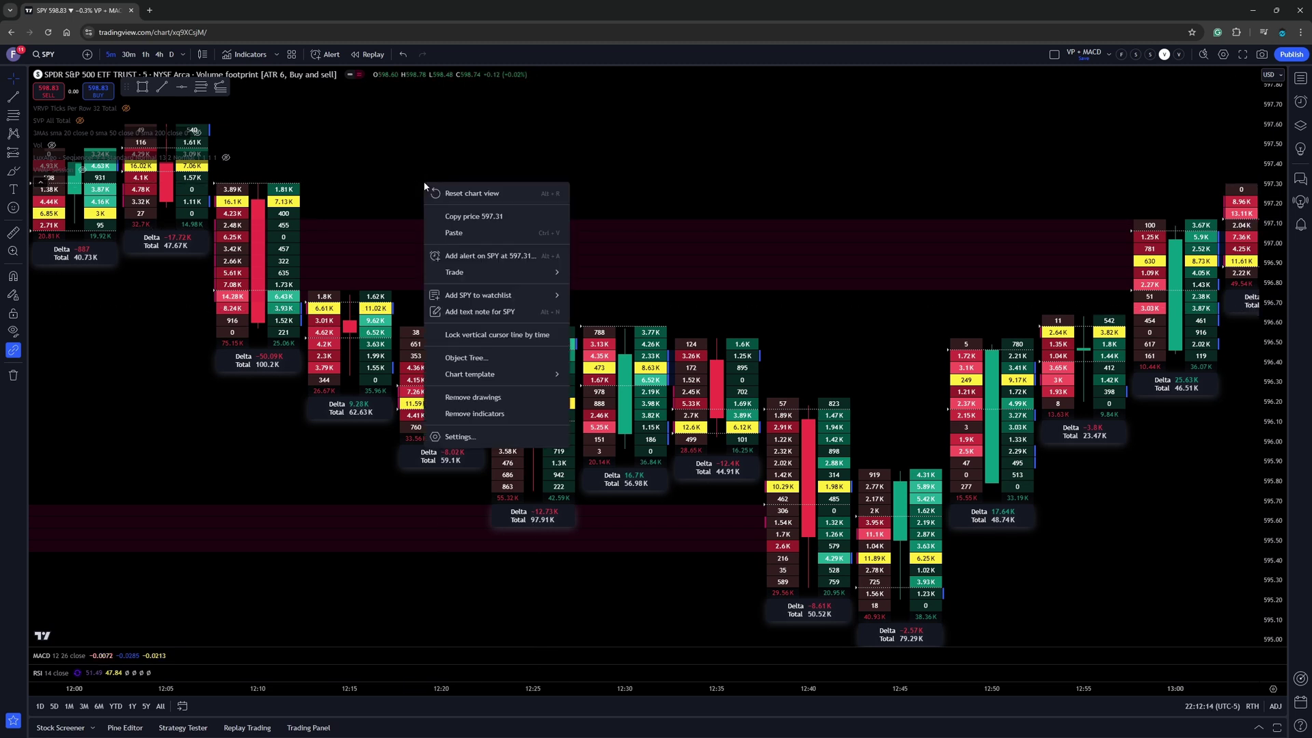
{"action": "left_click", "coordinate": [460, 437]}
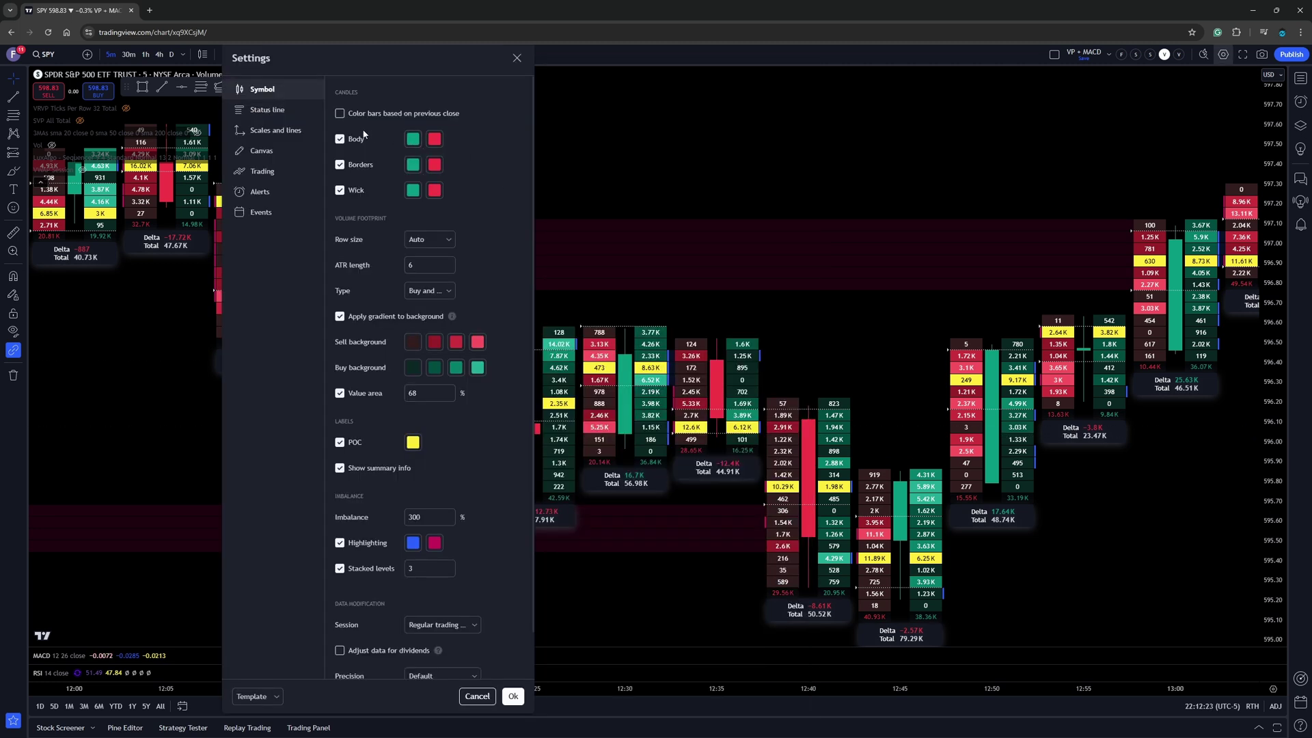
{"action": "left_click", "coordinate": [340, 139]}
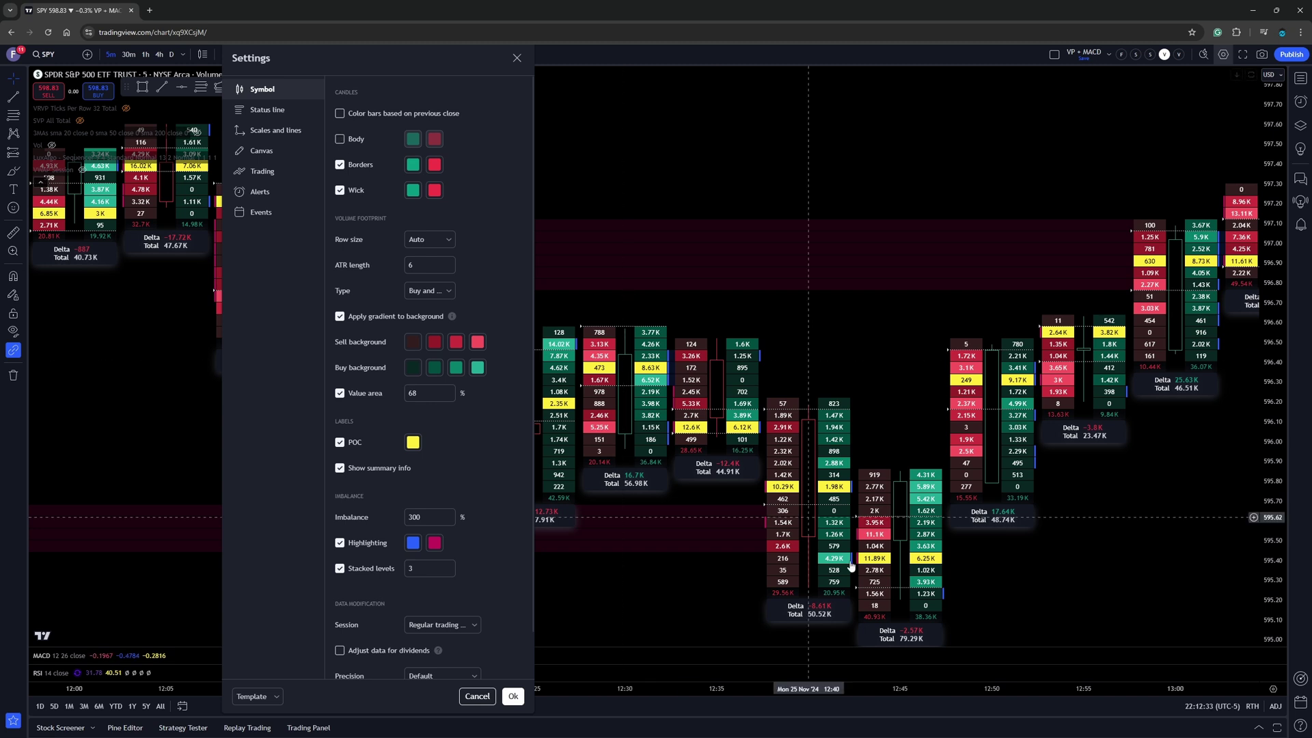
{"action": "left_click", "coordinate": [340, 140]}
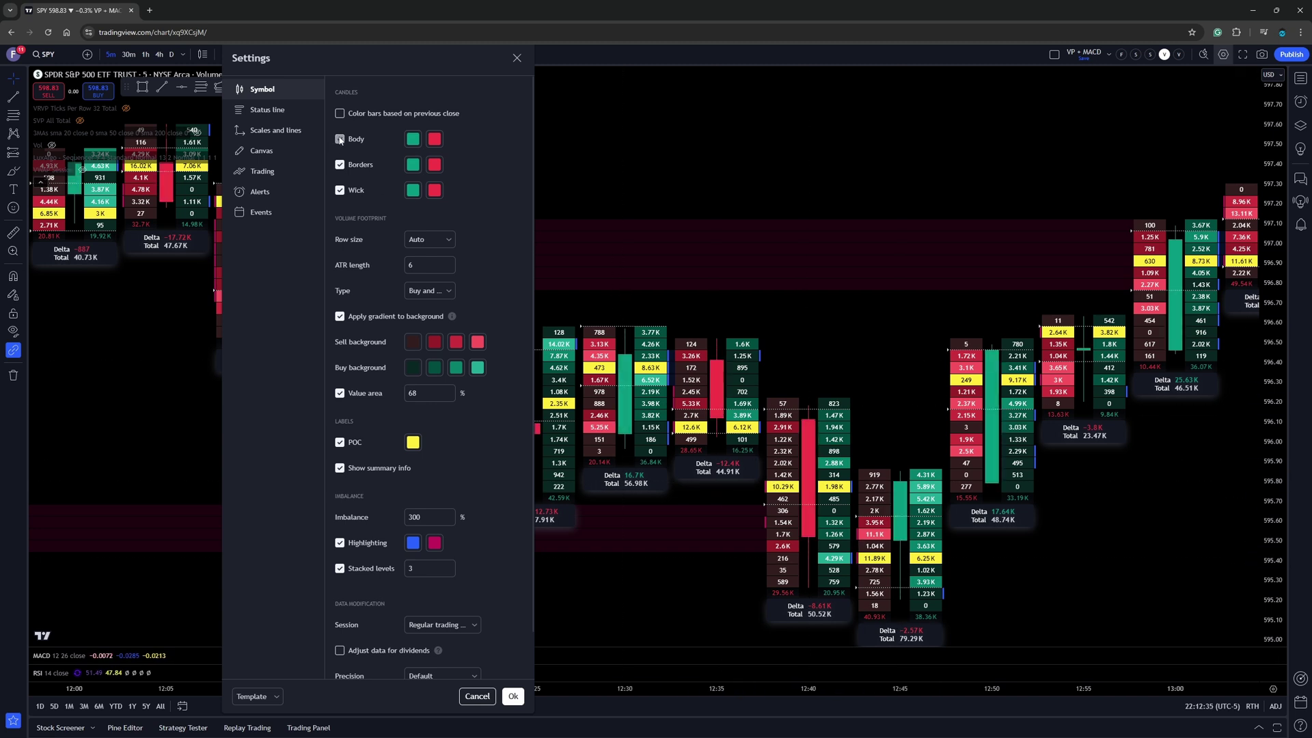
{"action": "left_click", "coordinate": [412, 139]}
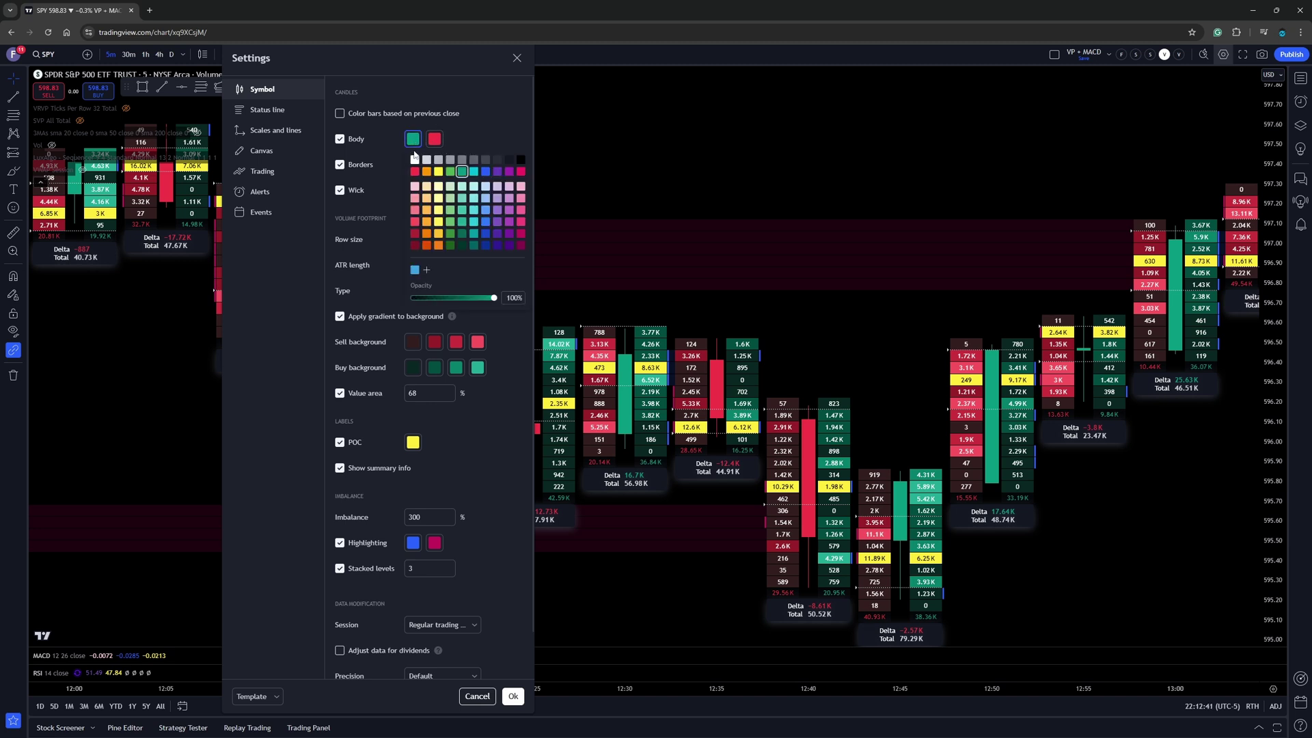
{"action": "left_click", "coordinate": [469, 133]}
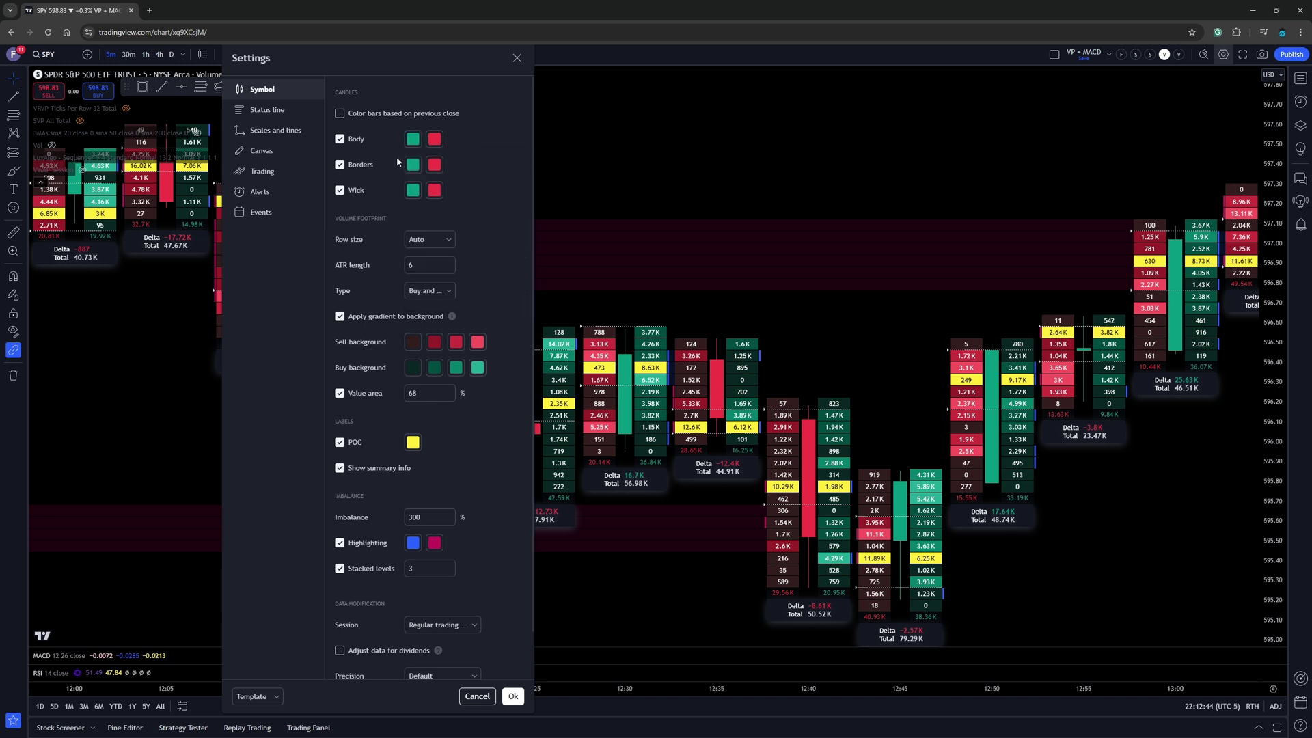
{"action": "left_click", "coordinate": [341, 165]}
{"action": "left_click", "coordinate": [340, 164]}
{"action": "left_click", "coordinate": [341, 164]}
{"action": "left_click", "coordinate": [340, 165]}
{"action": "left_click", "coordinate": [339, 191]}
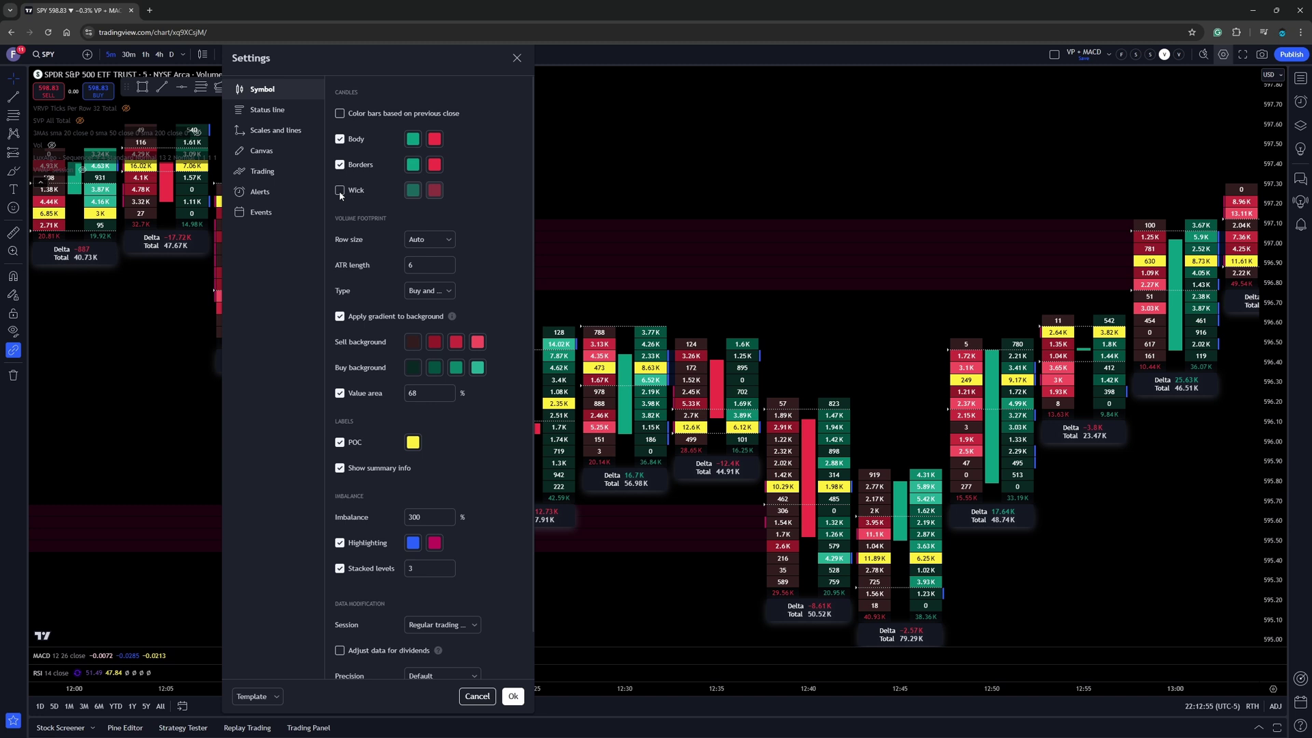
{"action": "left_click", "coordinate": [339, 191]}
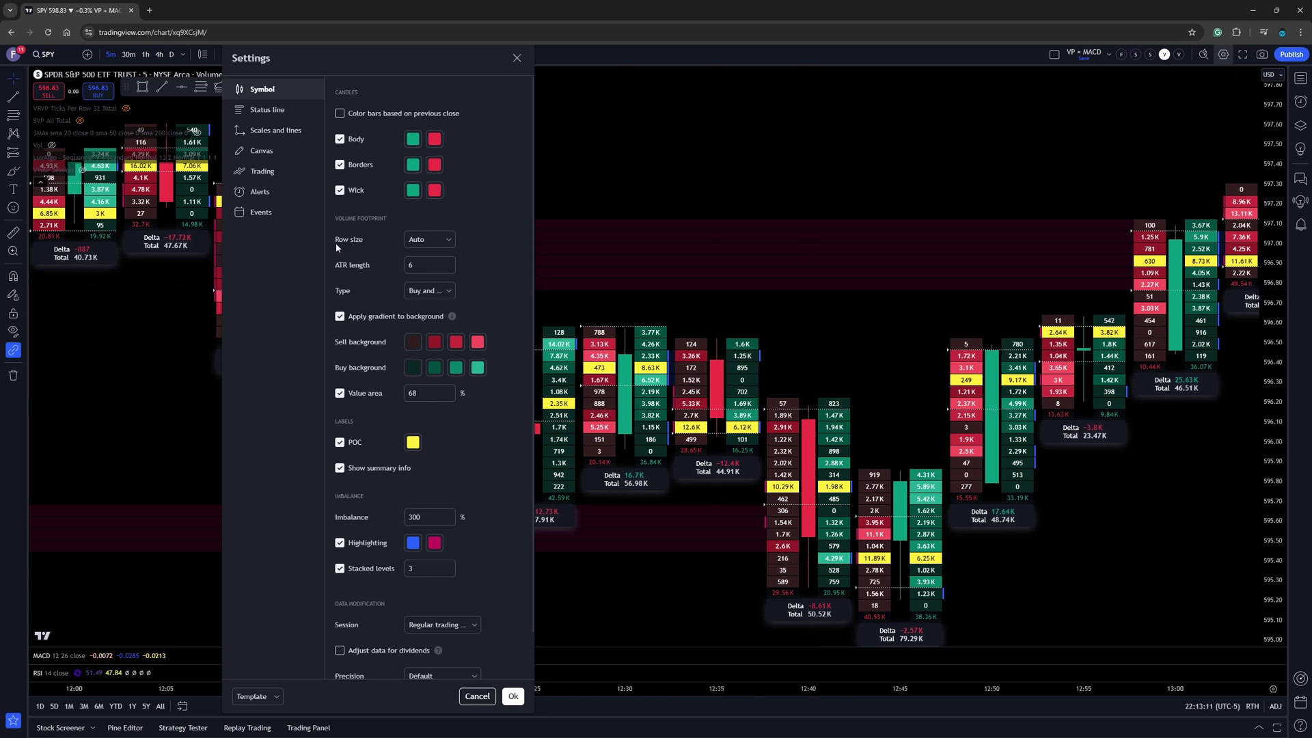
- Try Manual row size with fewer ticks per row, then revert to Auto and show the Type choices
{"action": "left_click", "coordinate": [448, 240]}
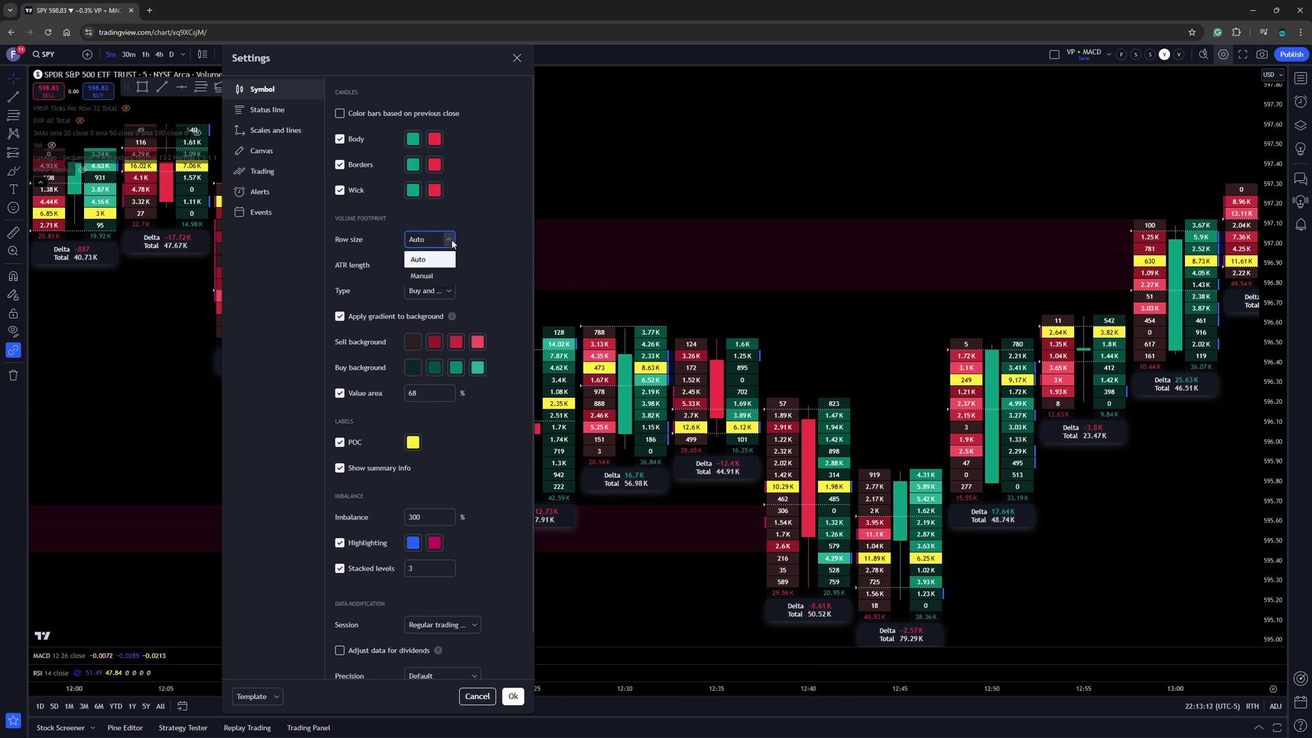
{"action": "left_click", "coordinate": [439, 278]}
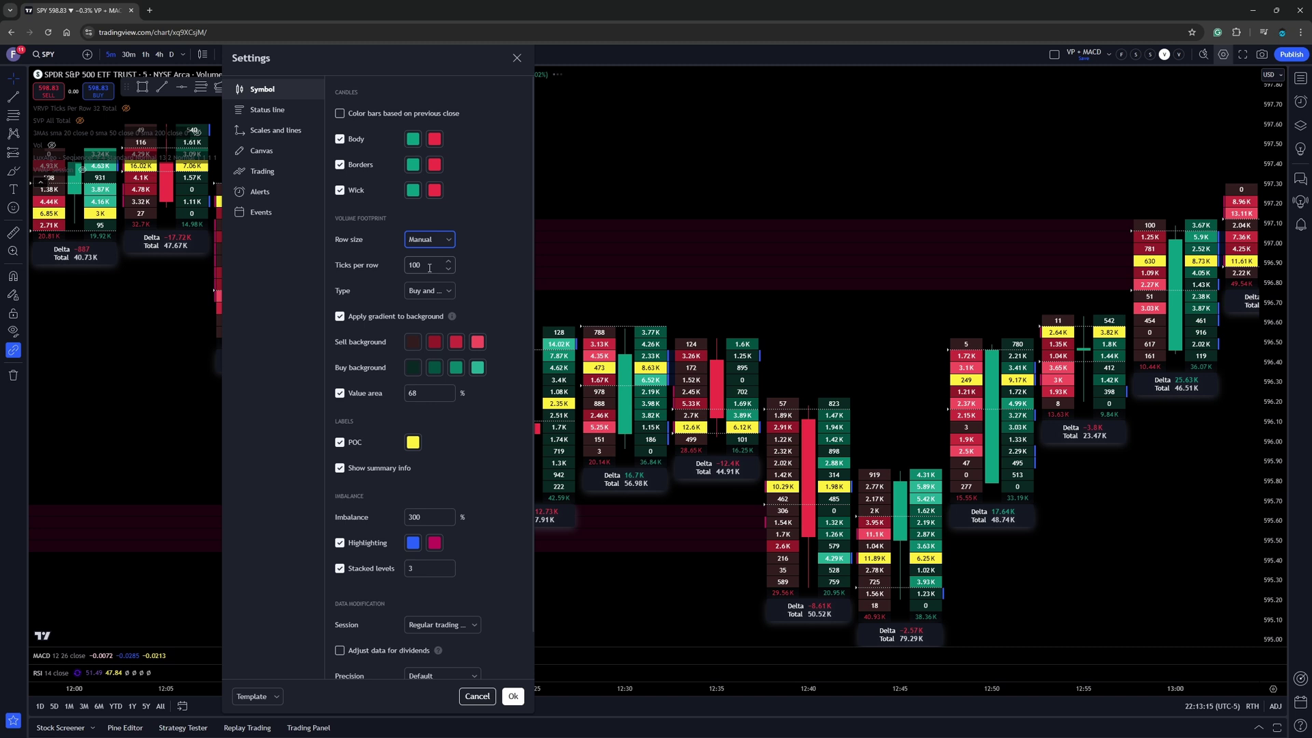
{"action": "left_click", "coordinate": [449, 269]}
{"action": "left_click", "coordinate": [449, 269]}
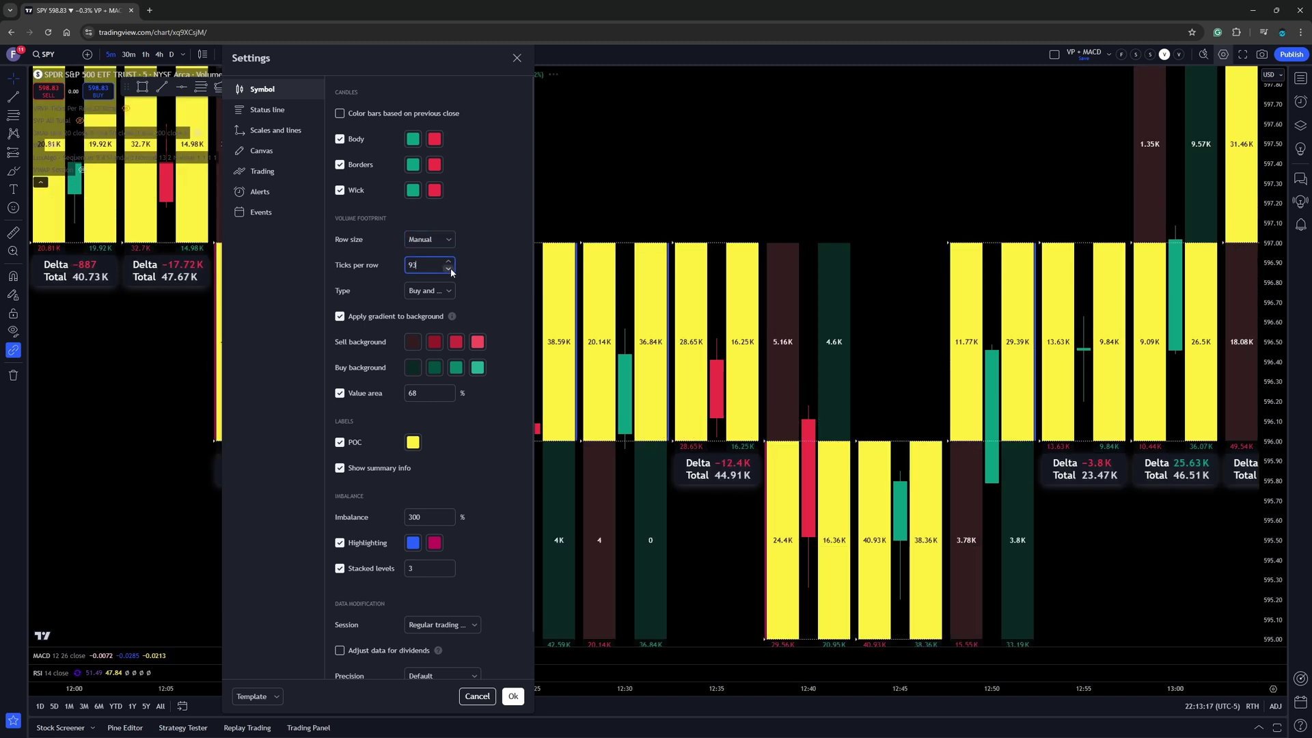
{"action": "left_click", "coordinate": [447, 239]}
{"action": "left_click", "coordinate": [439, 259]}
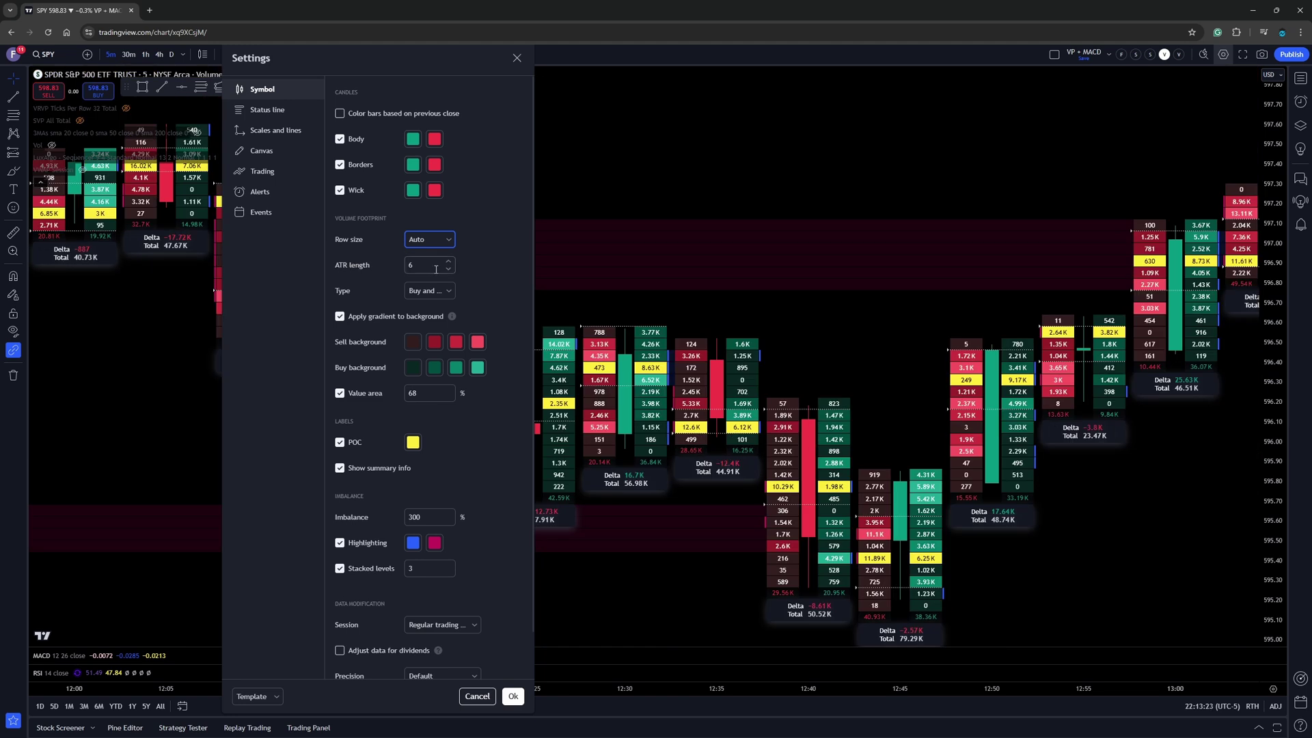
{"action": "left_click", "coordinate": [447, 293]}
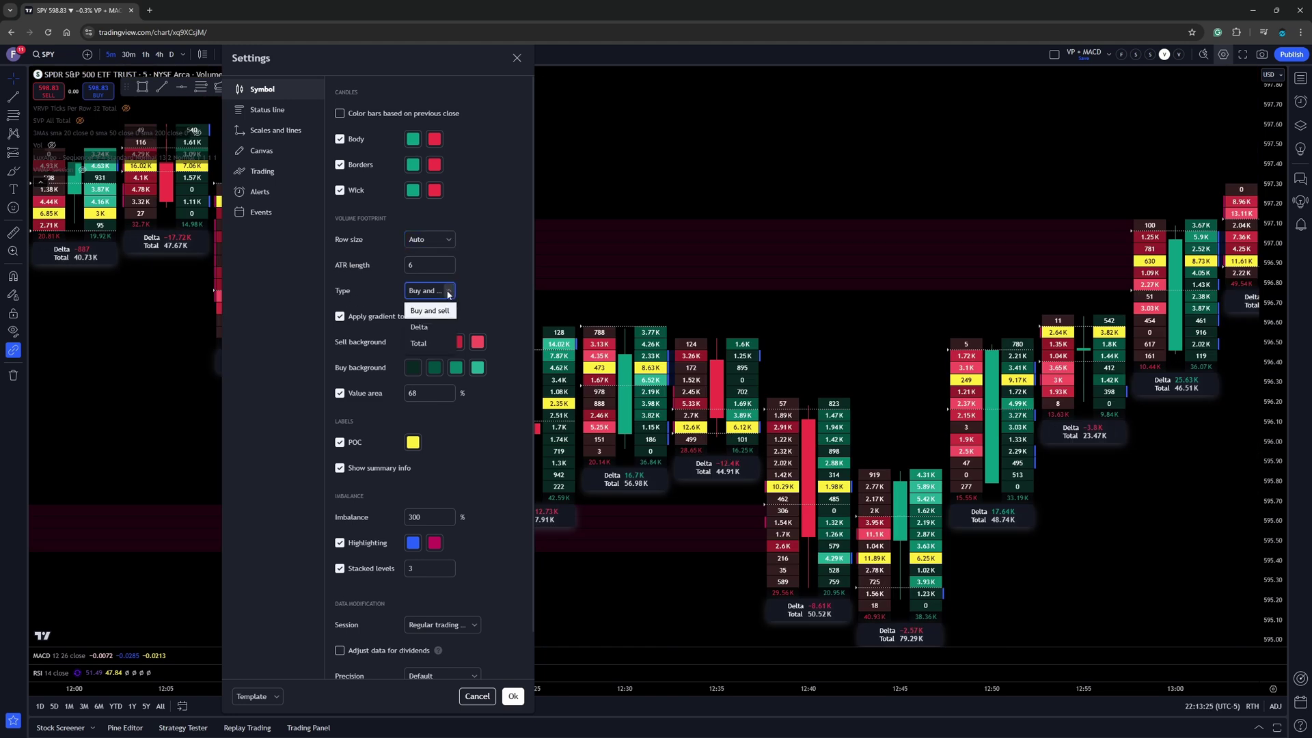
- Try the Delta and Total footprint types, then settle on Buy and sell
{"action": "left_click", "coordinate": [428, 326]}
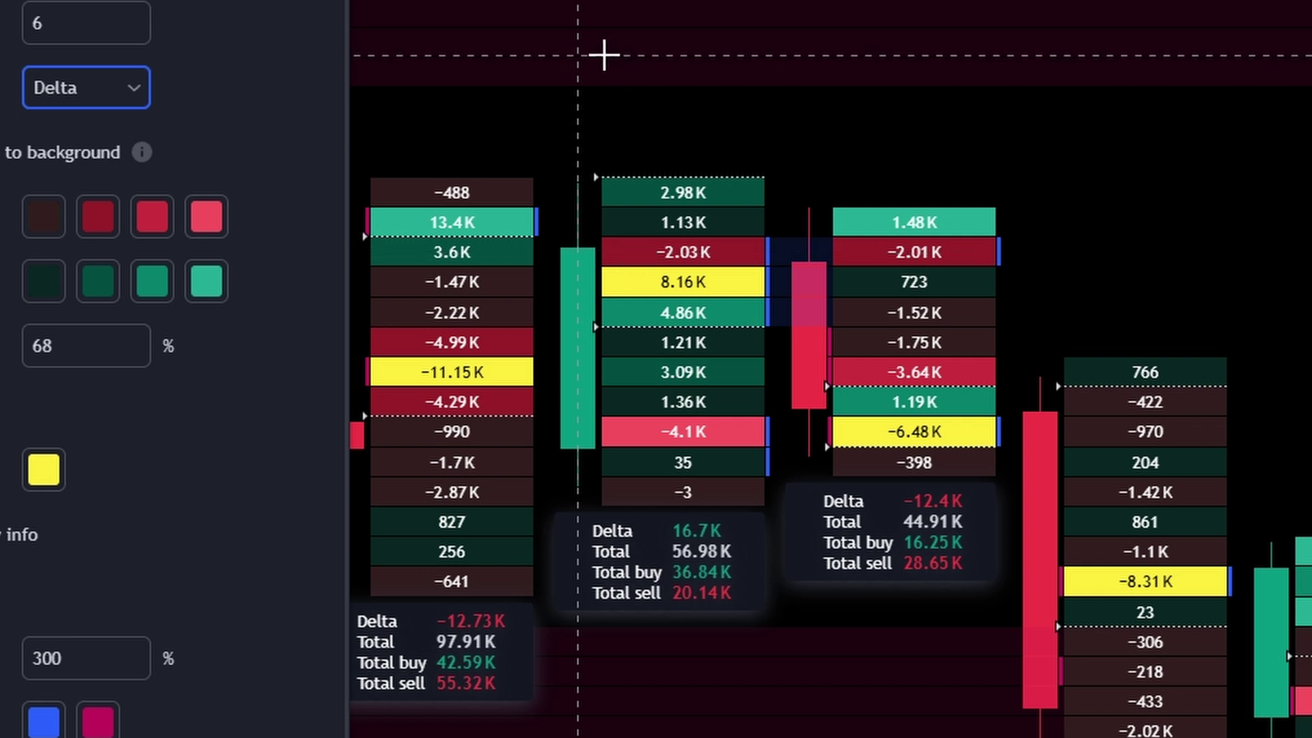
{"action": "left_click", "coordinate": [130, 88]}
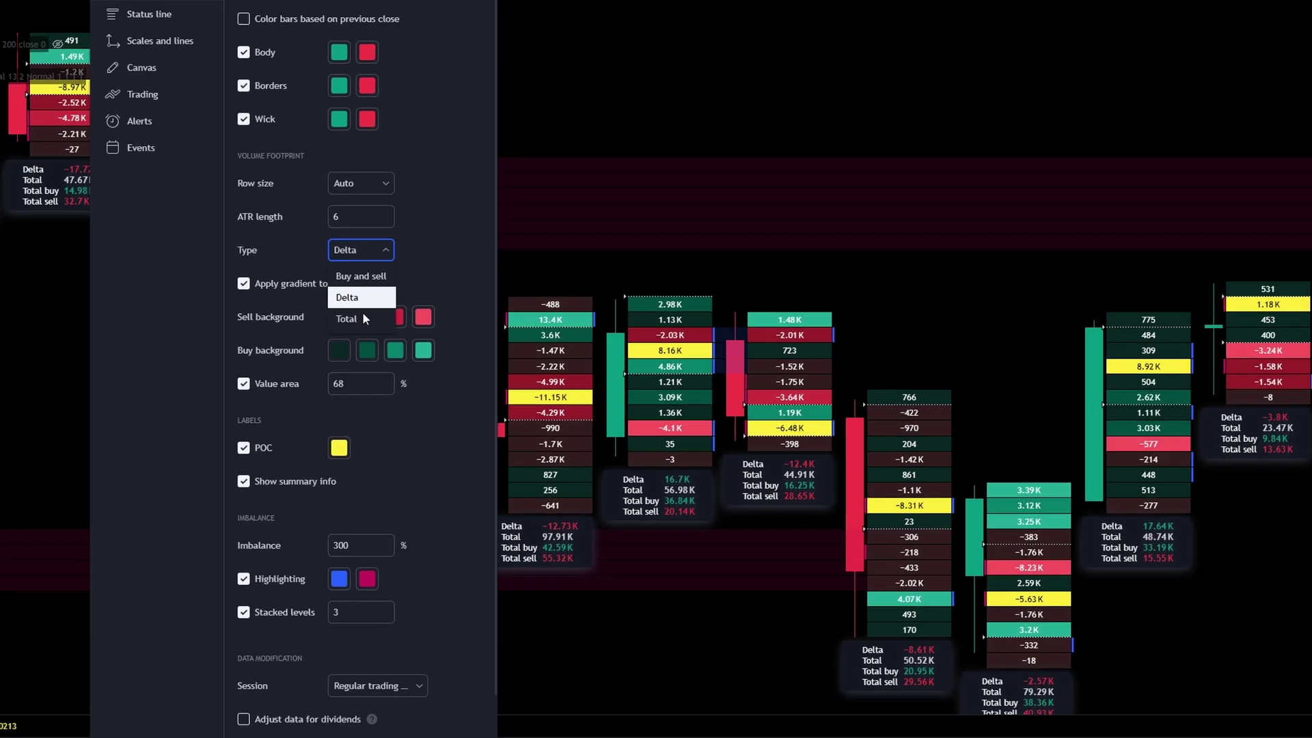
{"action": "left_click", "coordinate": [347, 319]}
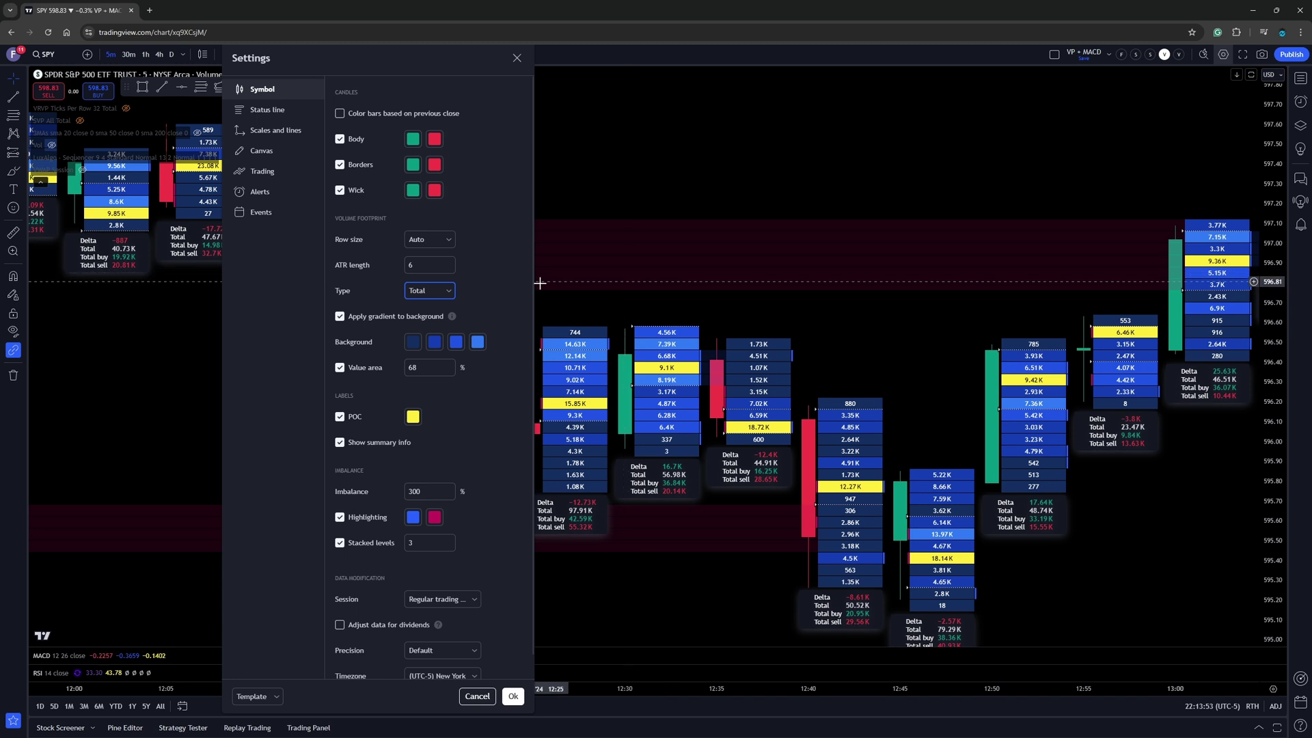
{"action": "left_click", "coordinate": [450, 294]}
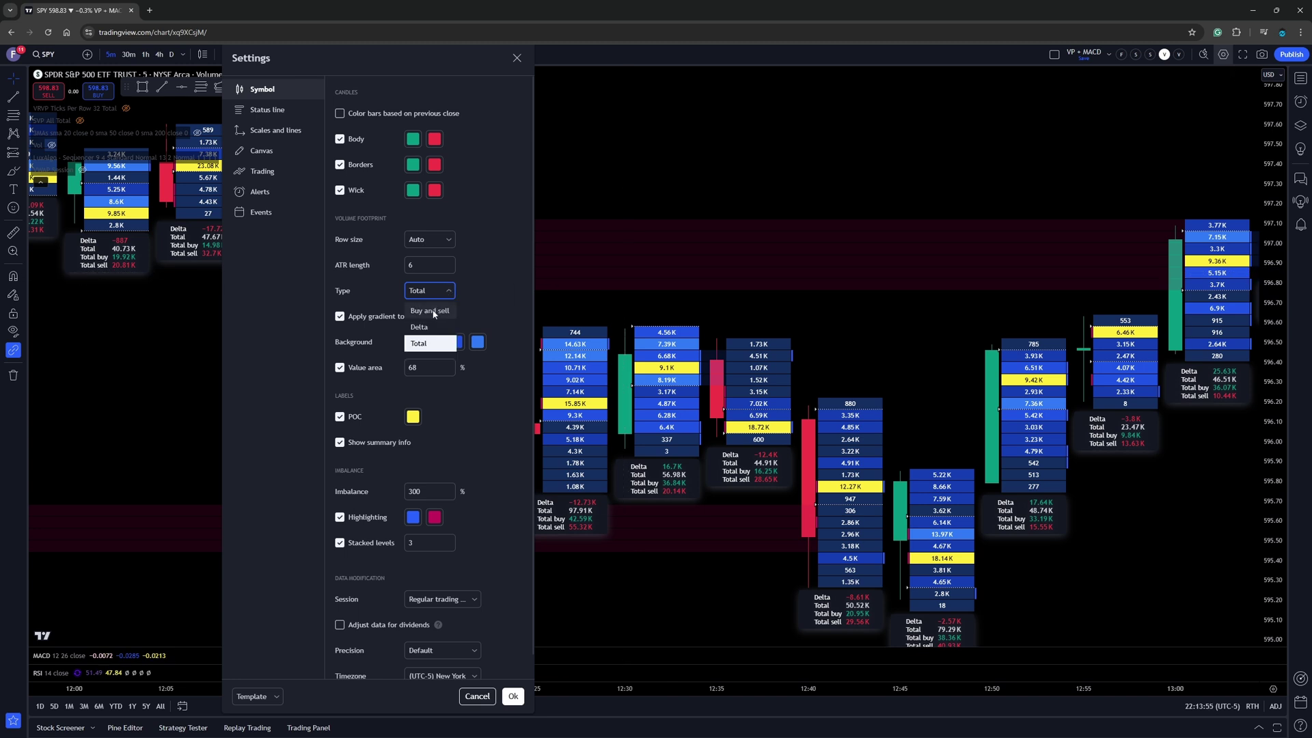
{"action": "left_click", "coordinate": [434, 314]}
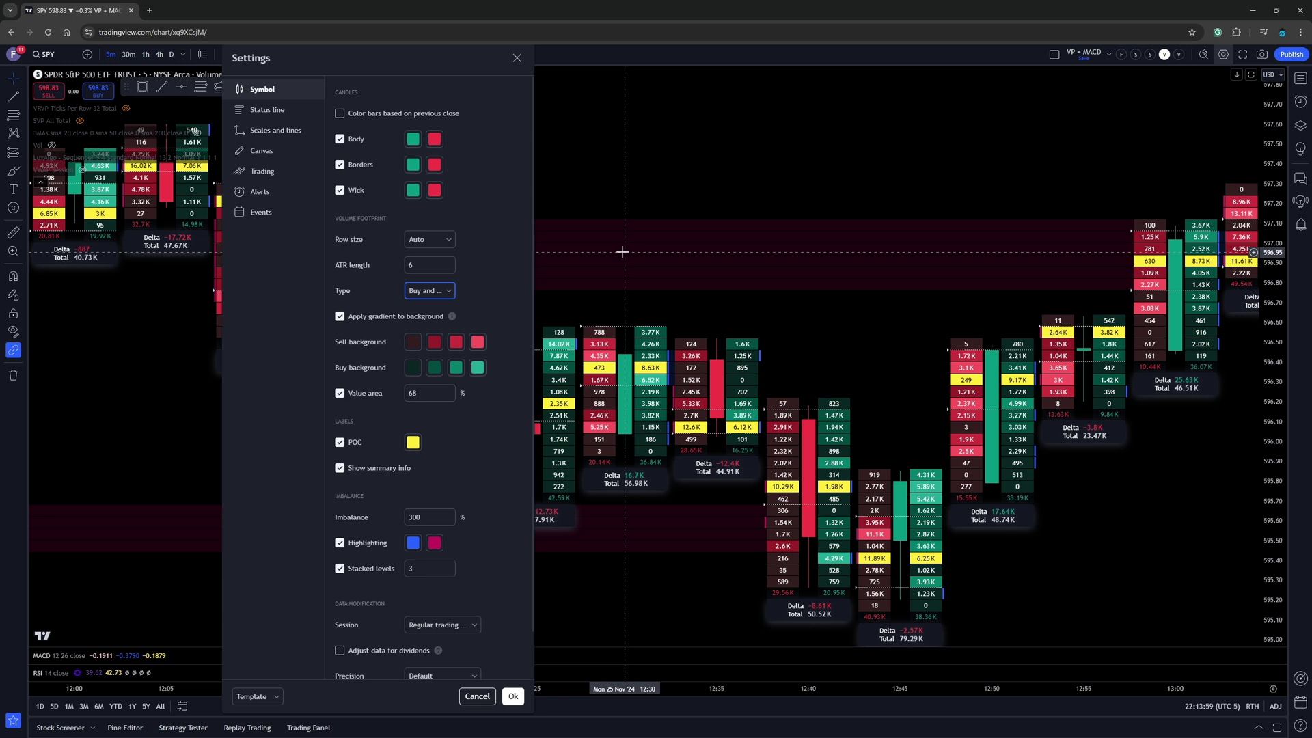
{"action": "left_click", "coordinate": [339, 317]}
{"action": "left_click", "coordinate": [340, 316]}
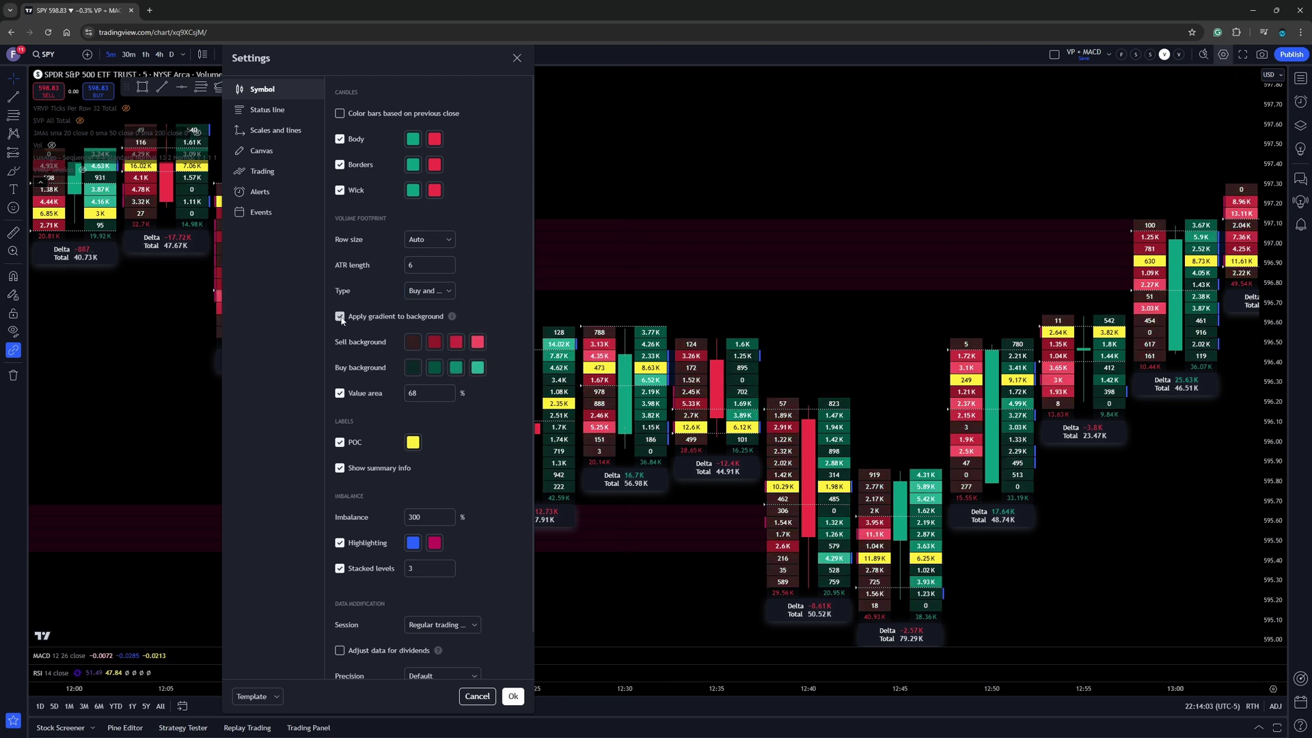
{"action": "left_click", "coordinate": [340, 317]}
{"action": "left_click", "coordinate": [340, 316]}
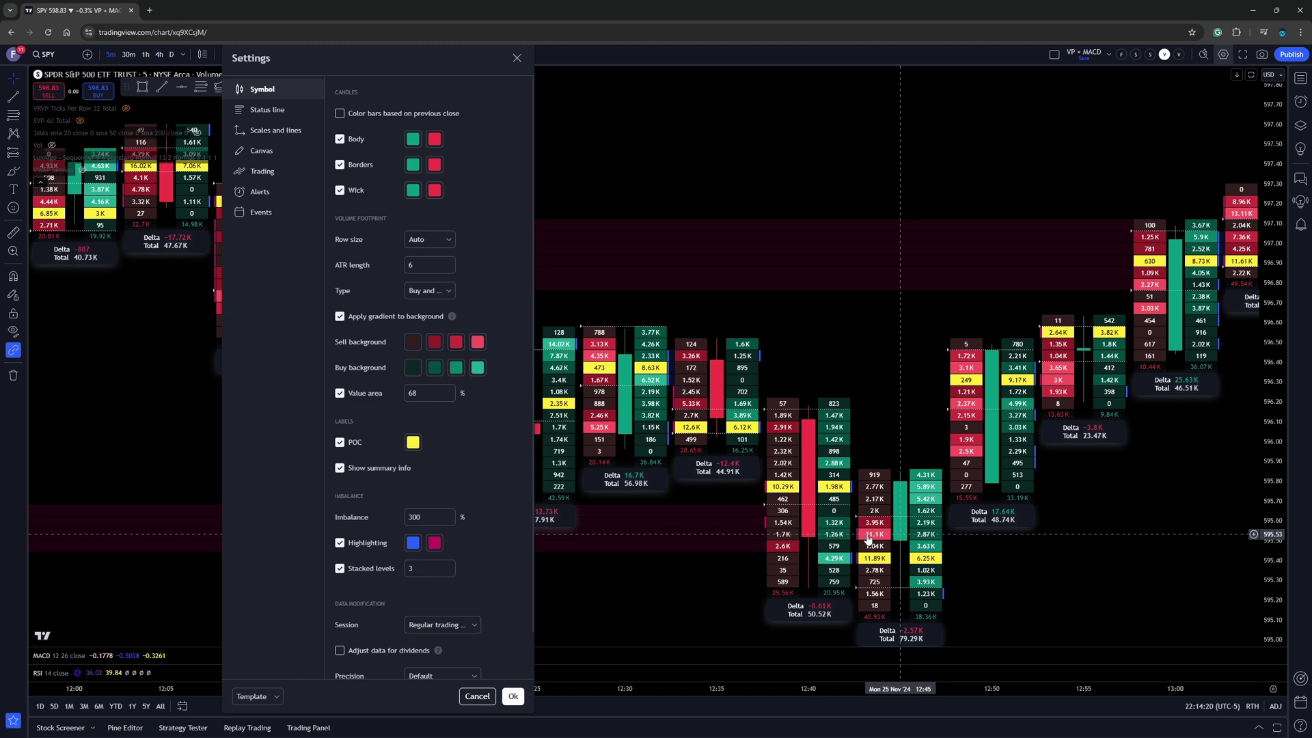
{"action": "left_click", "coordinate": [340, 394]}
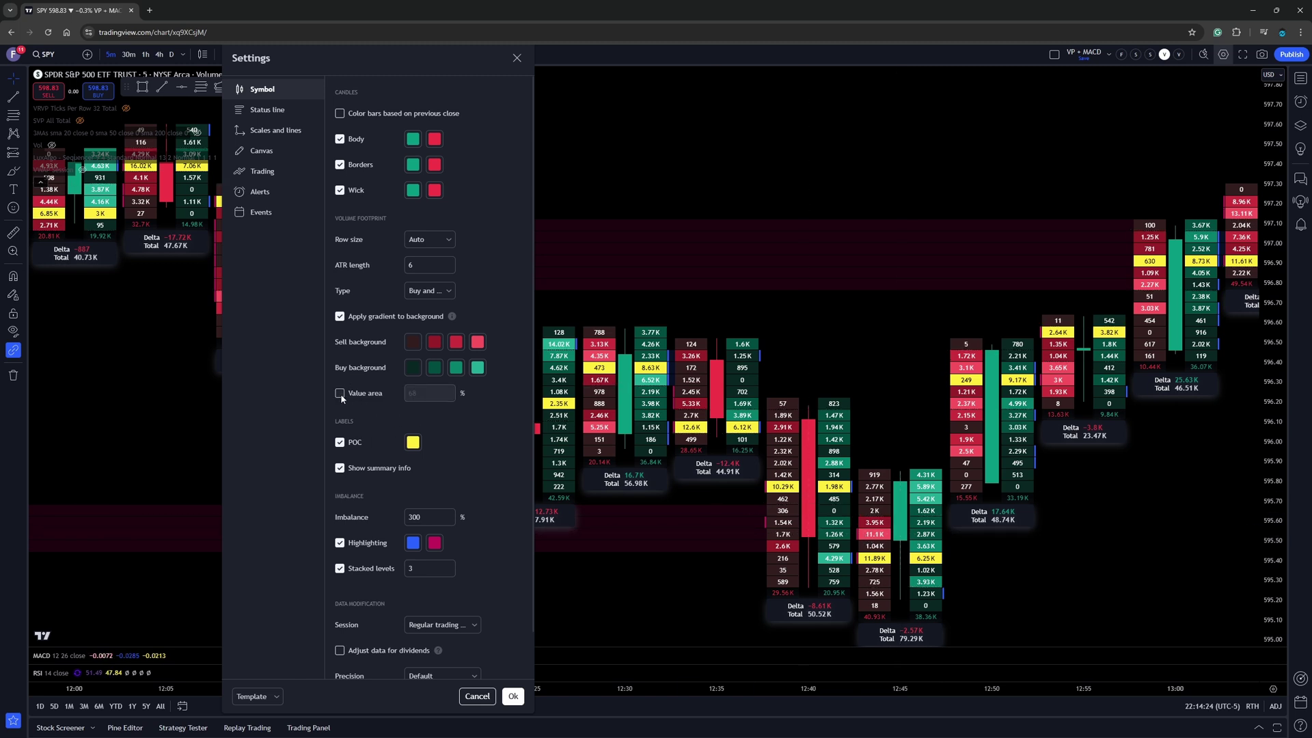
{"action": "left_click", "coordinate": [340, 393]}
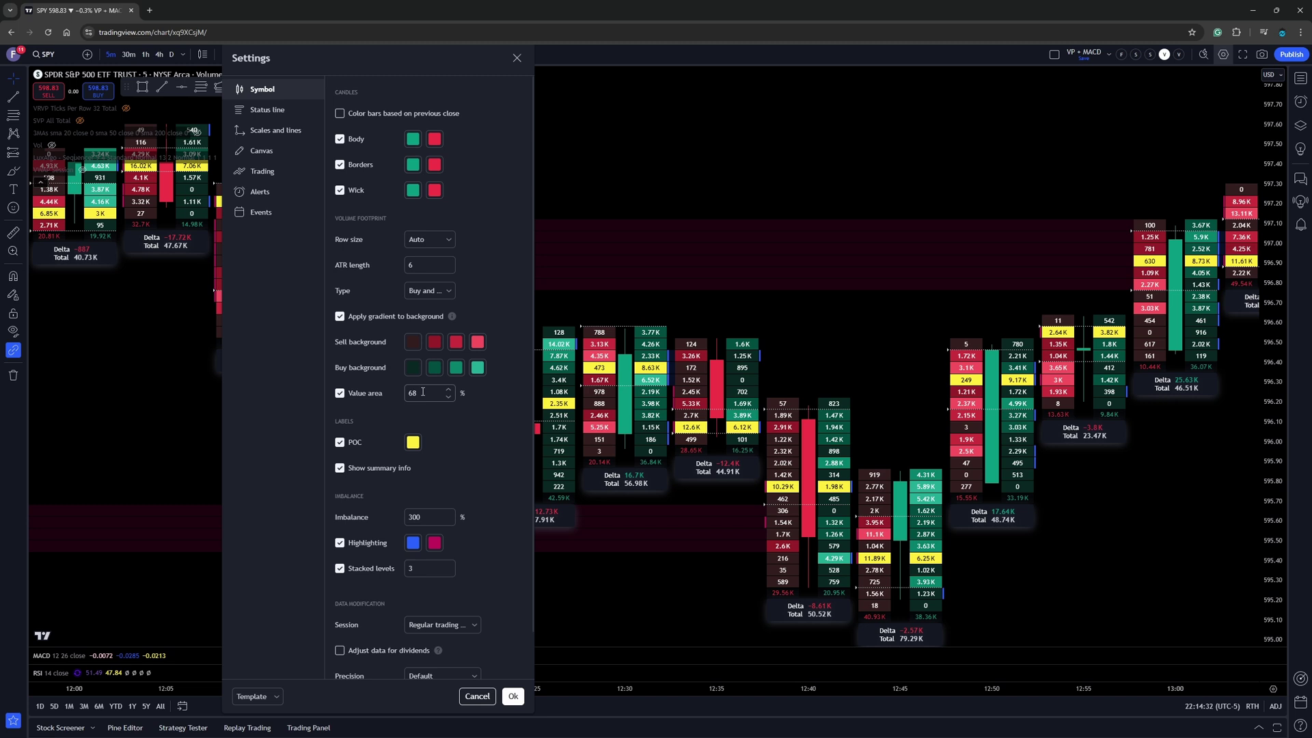
{"action": "left_click", "coordinate": [339, 444]}
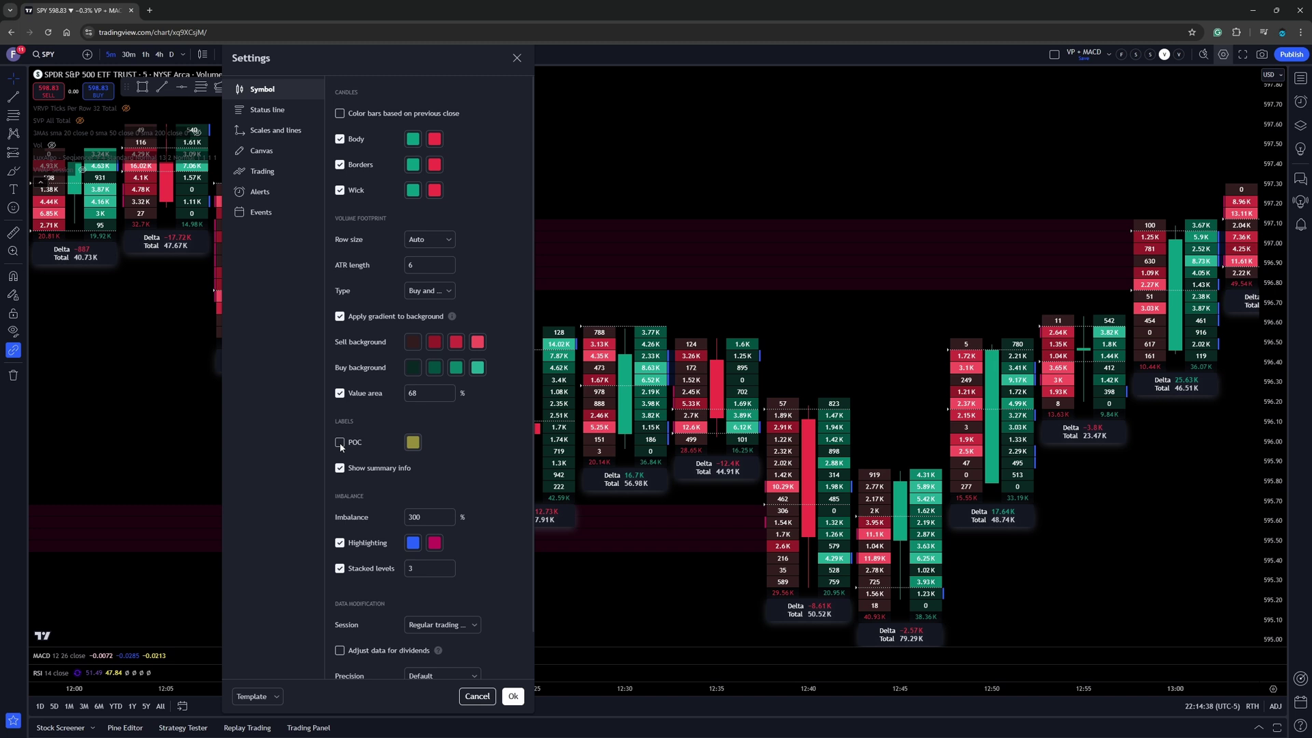
{"action": "left_click", "coordinate": [339, 444]}
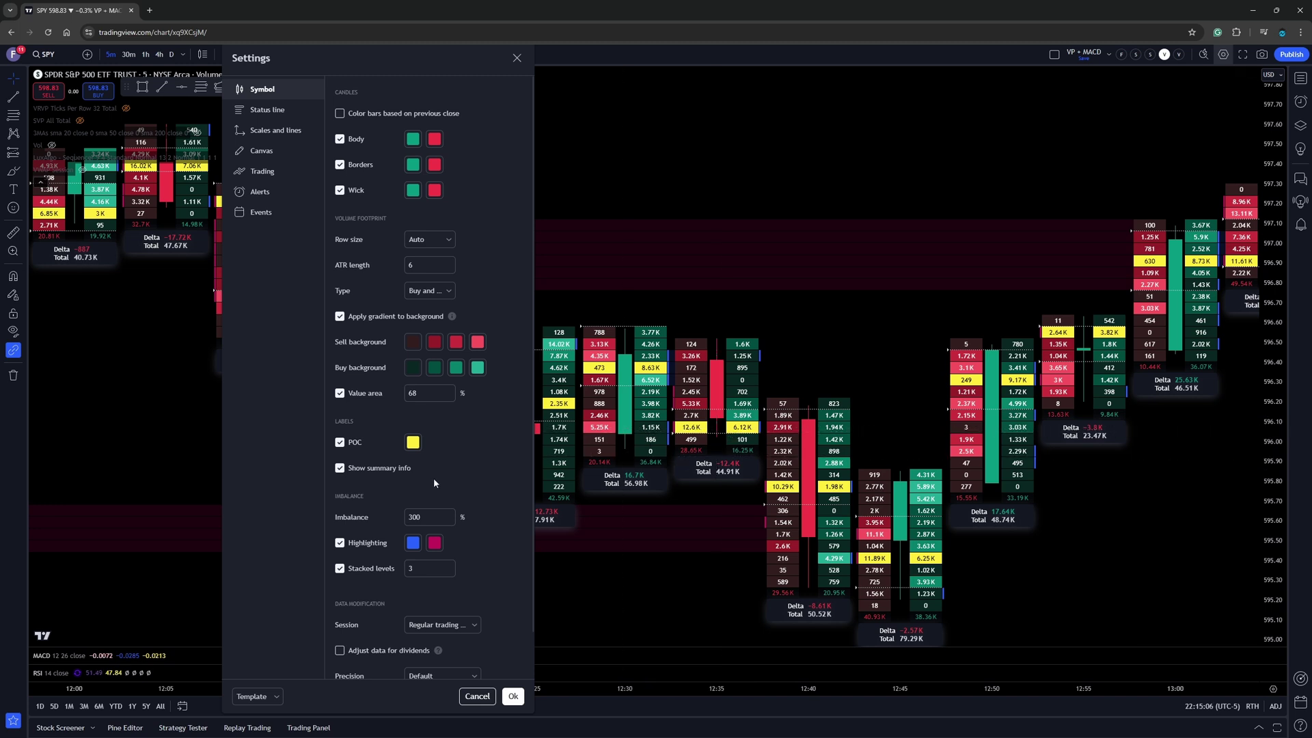
{"action": "left_click", "coordinate": [350, 468]}
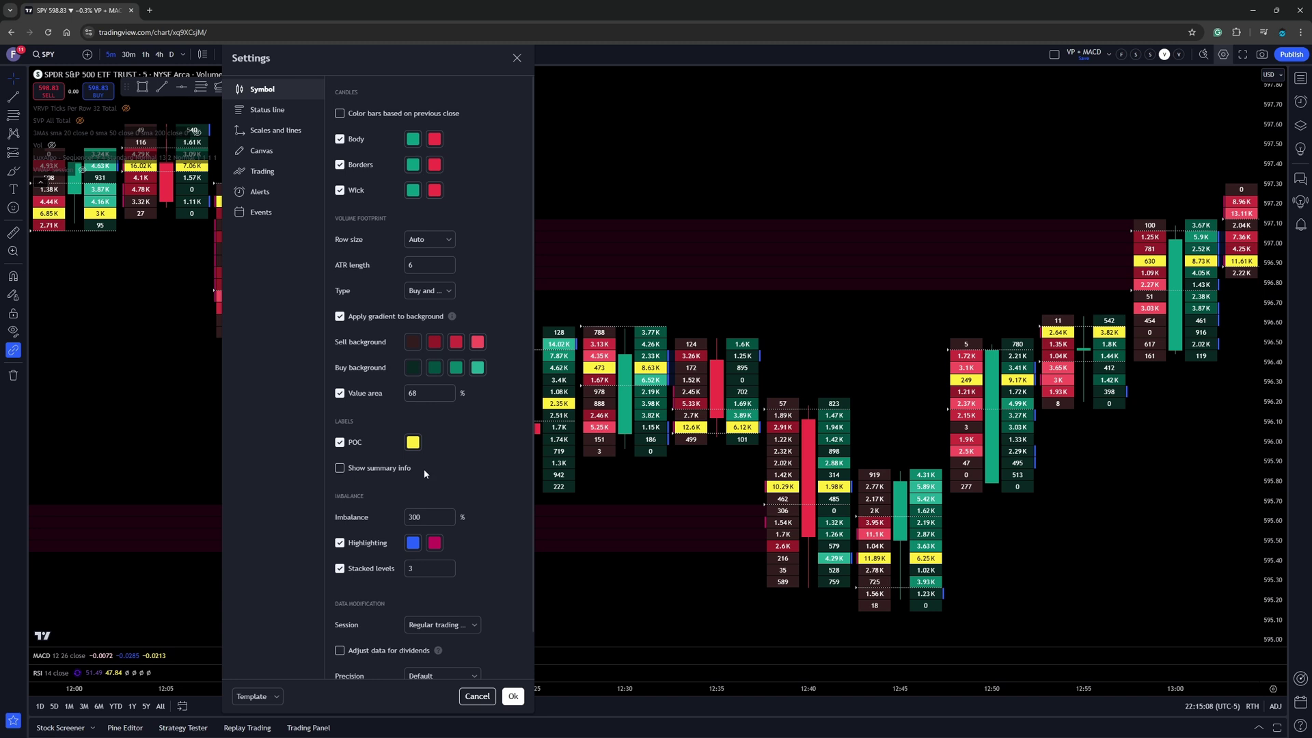
{"action": "left_click", "coordinate": [339, 468]}
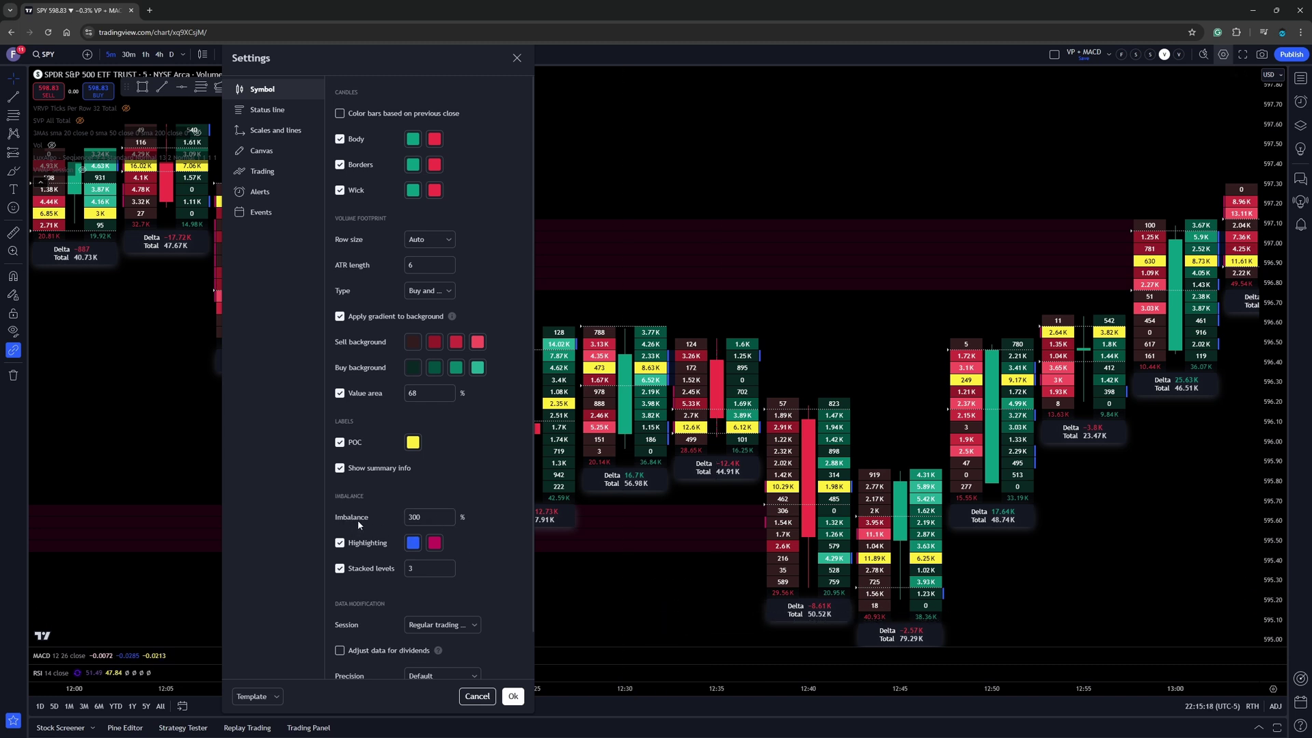
{"action": "scroll", "coordinate": [437, 474], "scroll_direction": "down", "scroll_amount": 1}
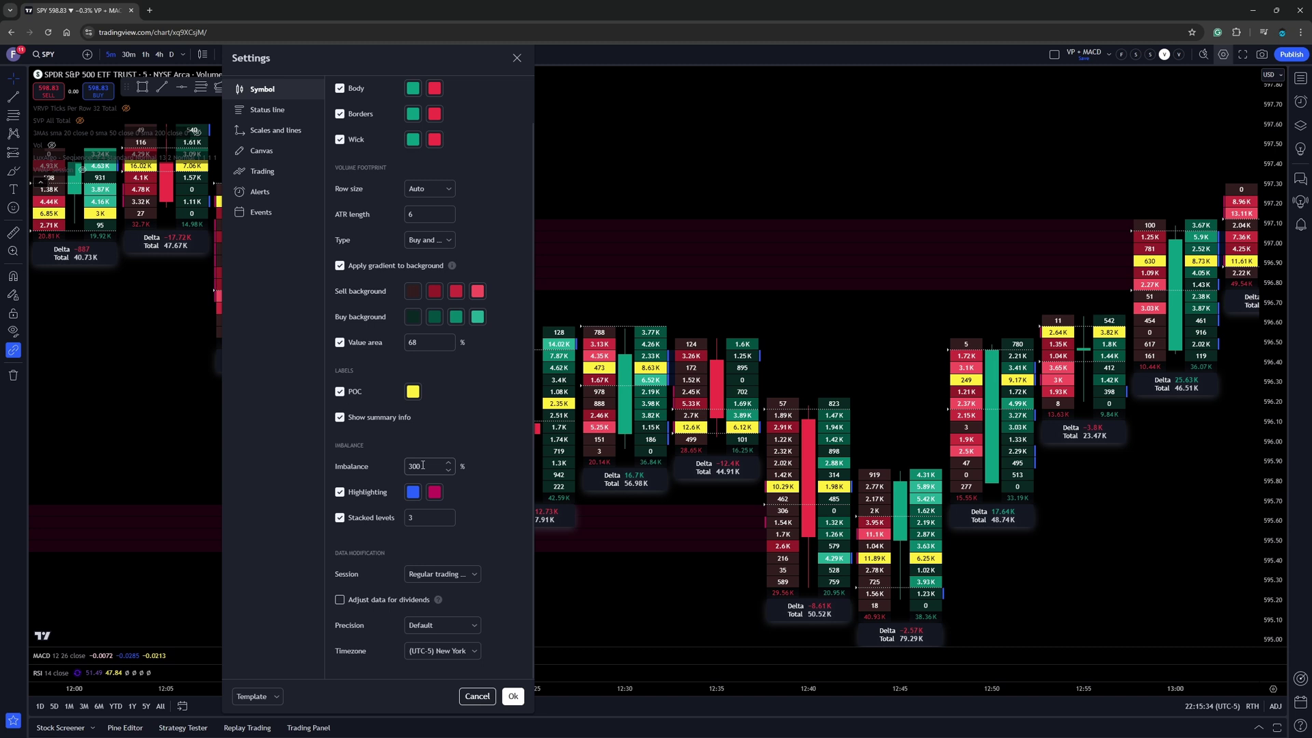
{"action": "left_click", "coordinate": [340, 493]}
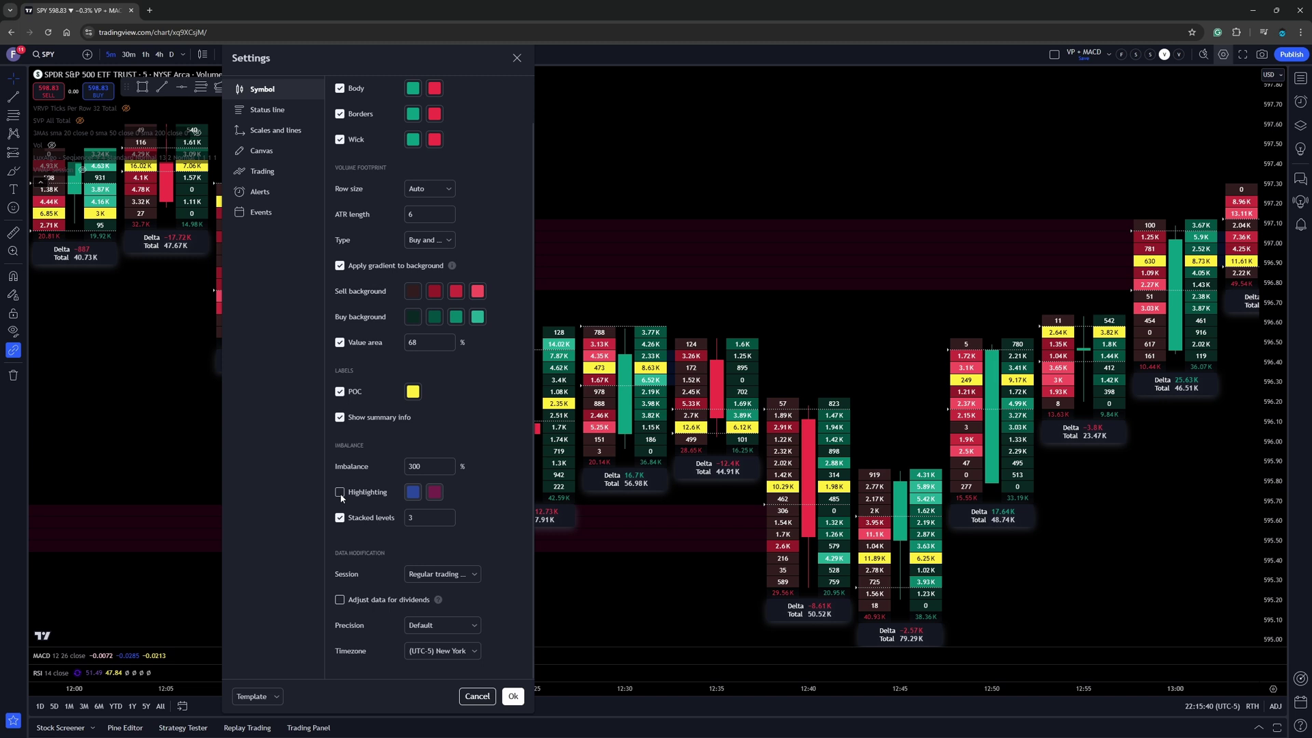
{"action": "left_click", "coordinate": [341, 495]}
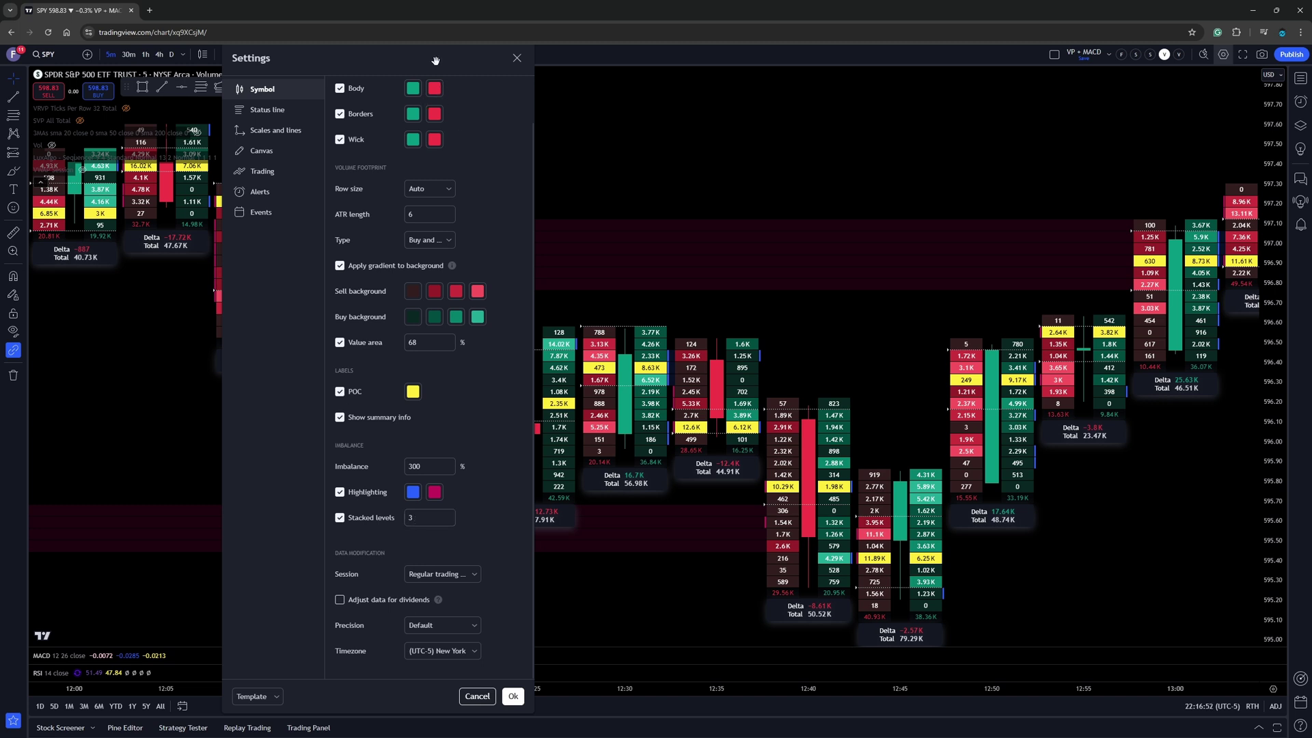
- Move the dialog aside, toggle Stacked levels off and back on at 3, and confirm with Ok
{"action": "left_click_drag", "start_coordinate": [437, 61], "coordinate": [1033, 94]}
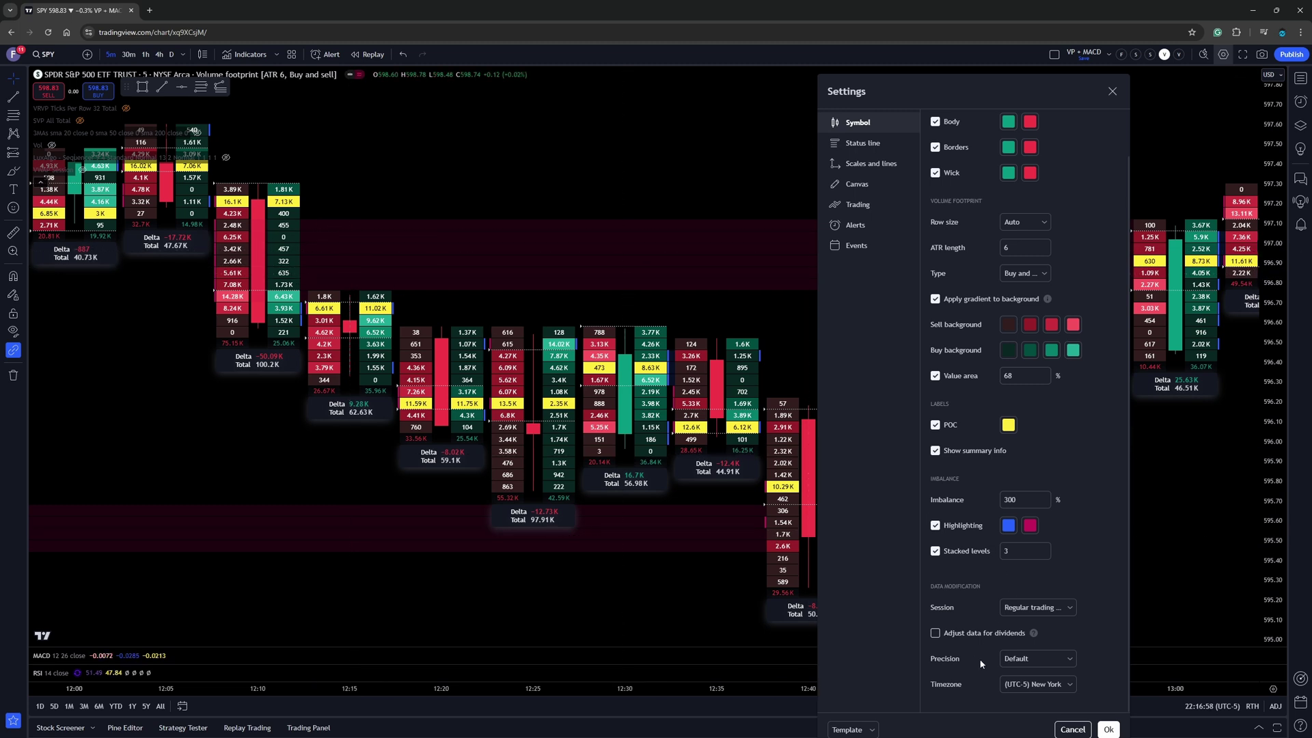
{"action": "left_click", "coordinate": [935, 551]}
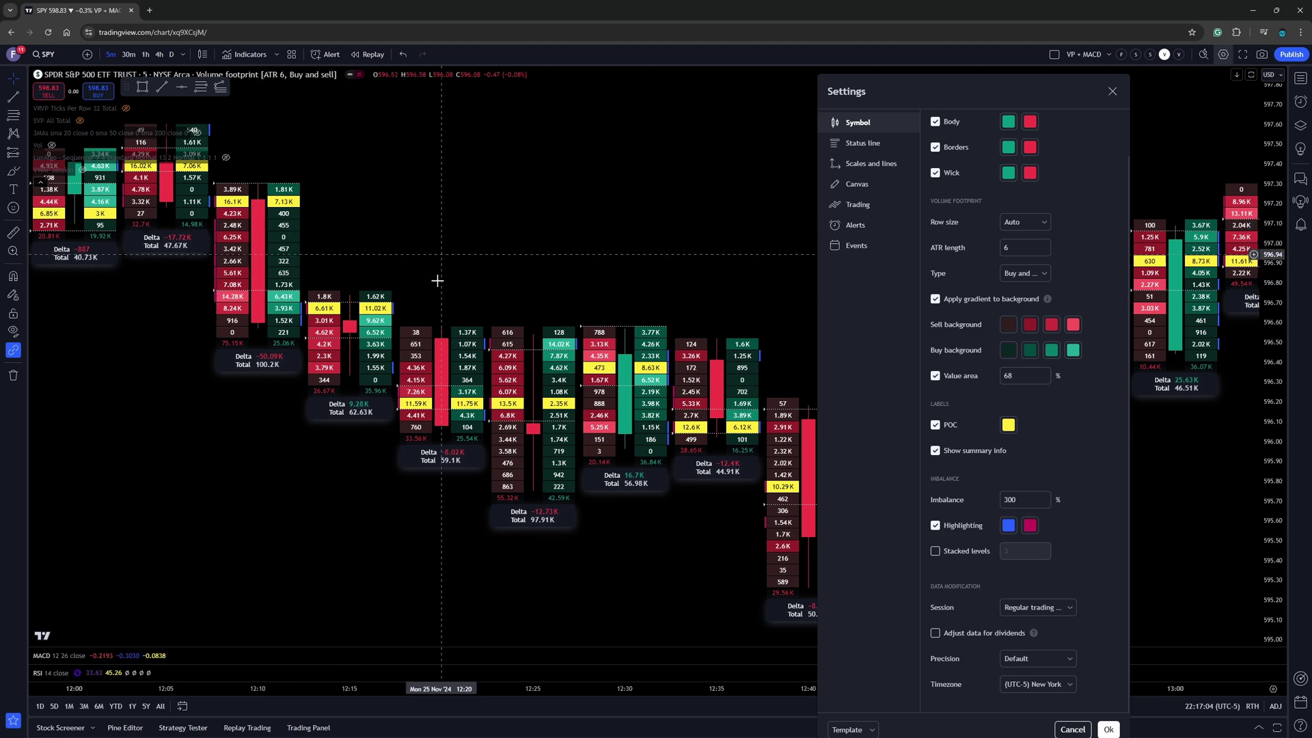
{"action": "left_click", "coordinate": [936, 552]}
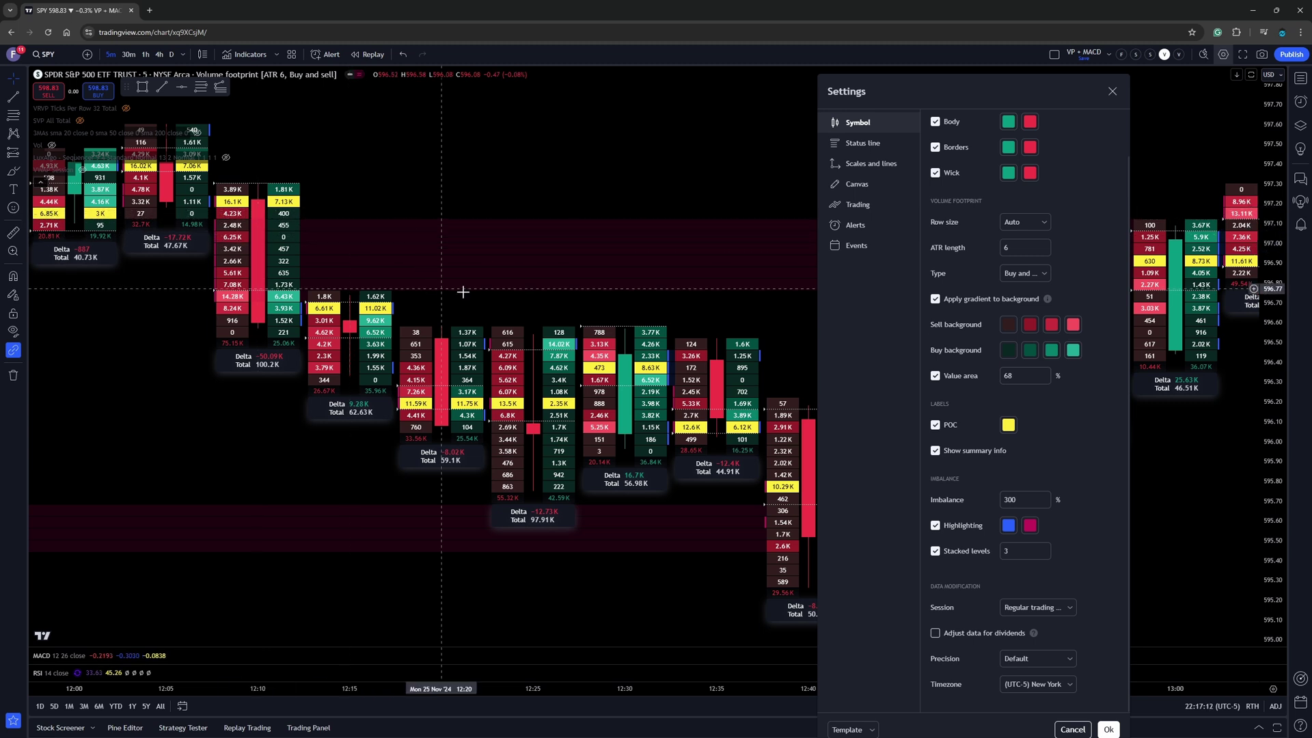
{"action": "left_click", "coordinate": [1109, 730]}
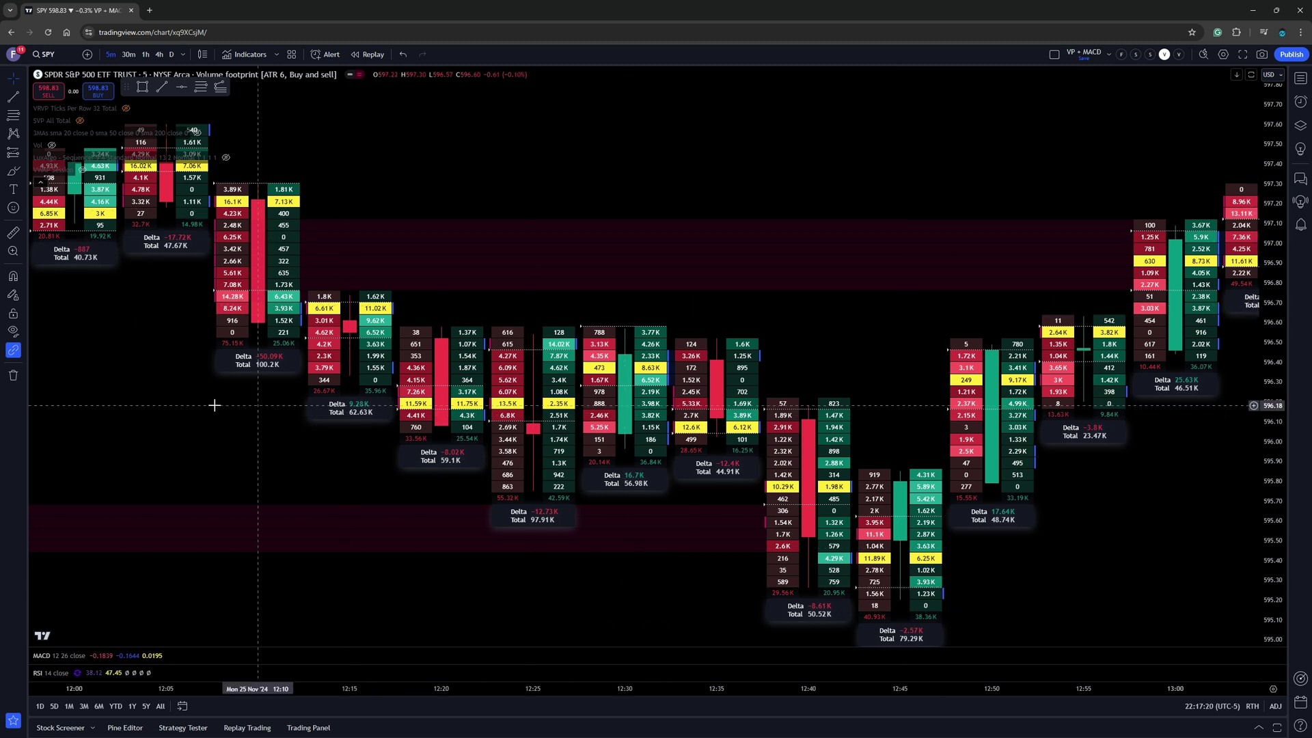
- Scroll and drag the chart back to reveal earlier bars from about 11:50
{"action": "scroll", "coordinate": [193, 405], "scroll_direction": "left", "scroll_amount": 1}
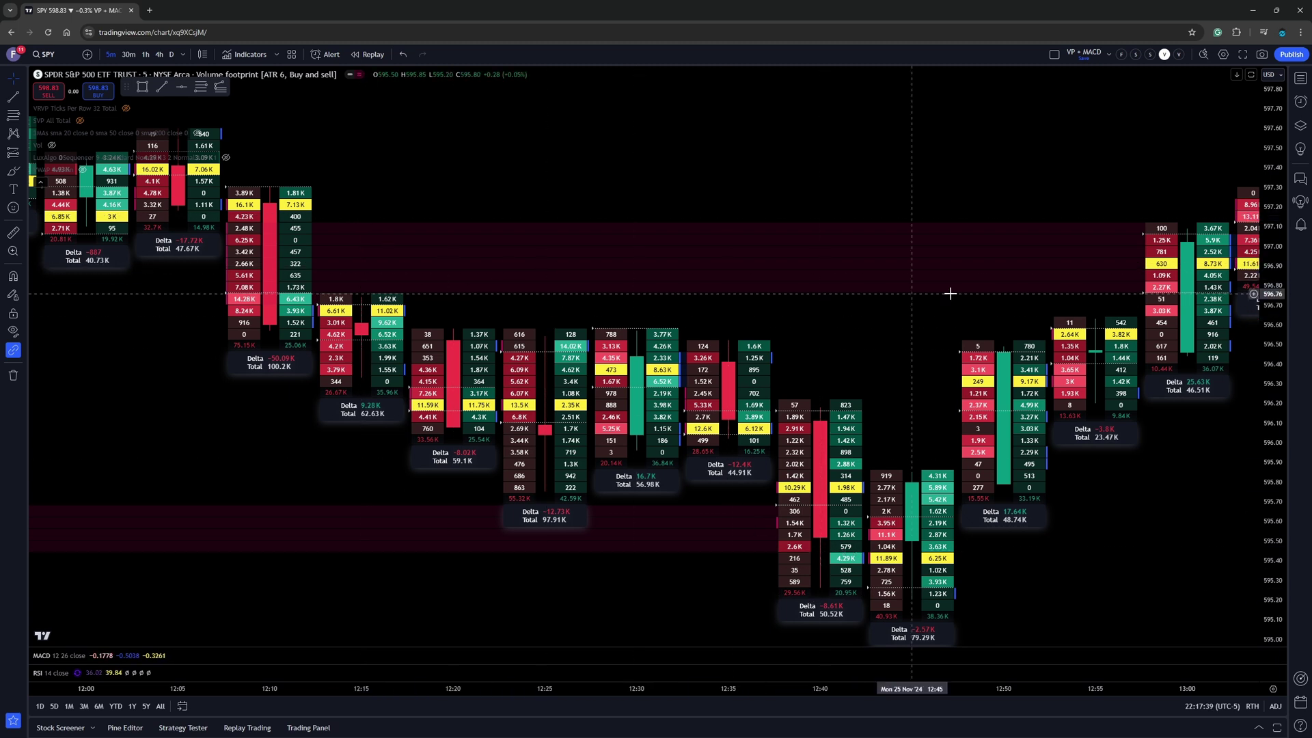
{"action": "left_click_drag", "start_coordinate": [679, 173], "coordinate": [761, 173]}
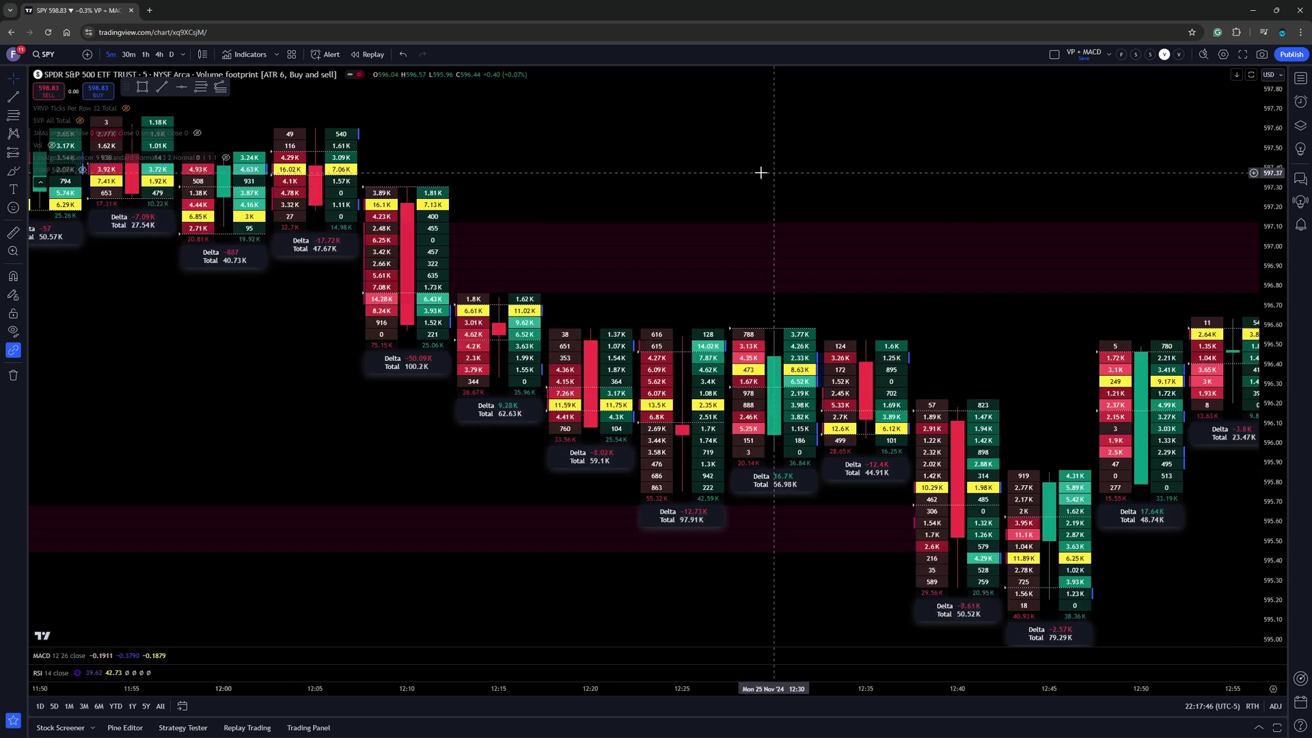